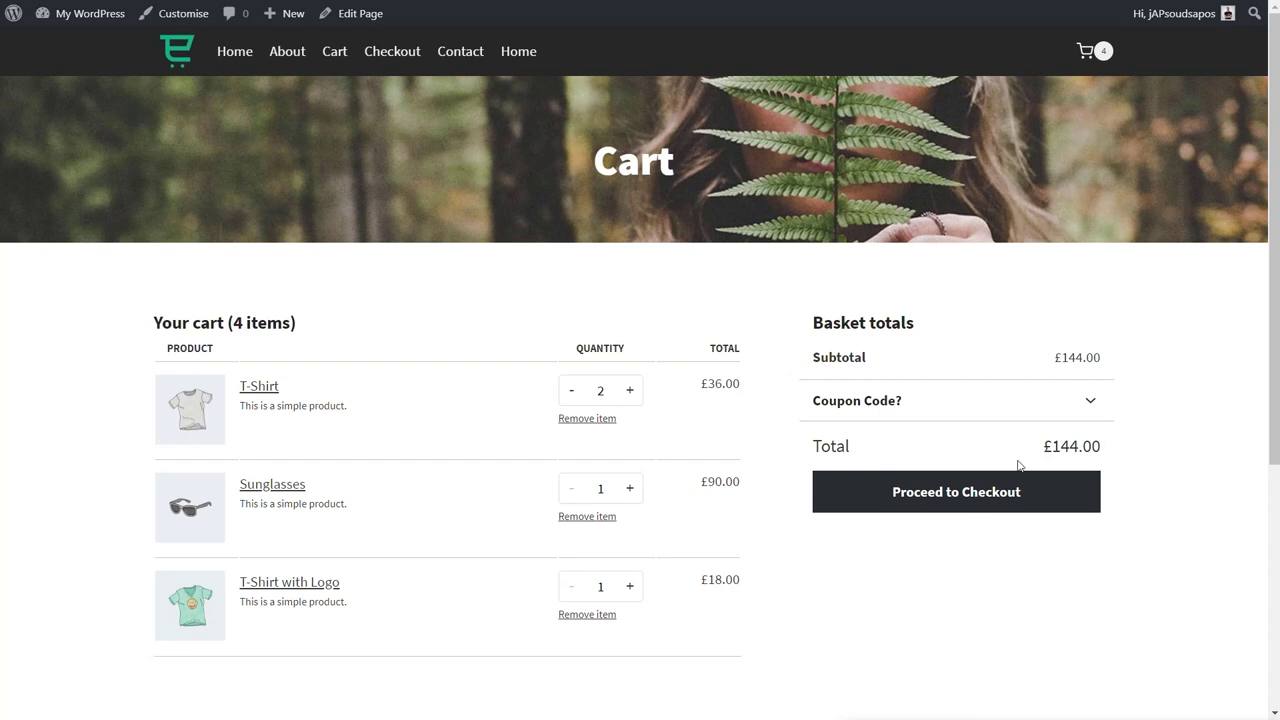
- Expand the cart's coupon code section, proceed to checkout, and review the contact, billing, payment and order summary sections
{"action": "left_click", "coordinate": [900, 404]}
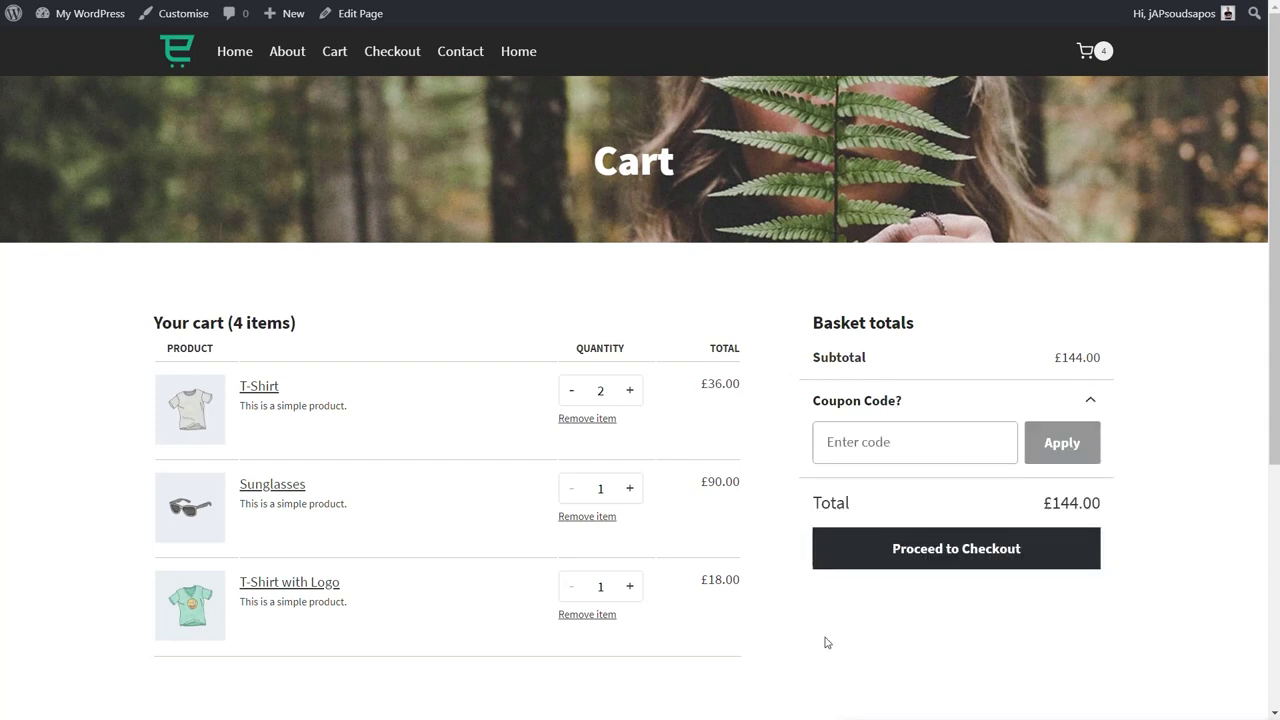
{"action": "left_click", "coordinate": [945, 565]}
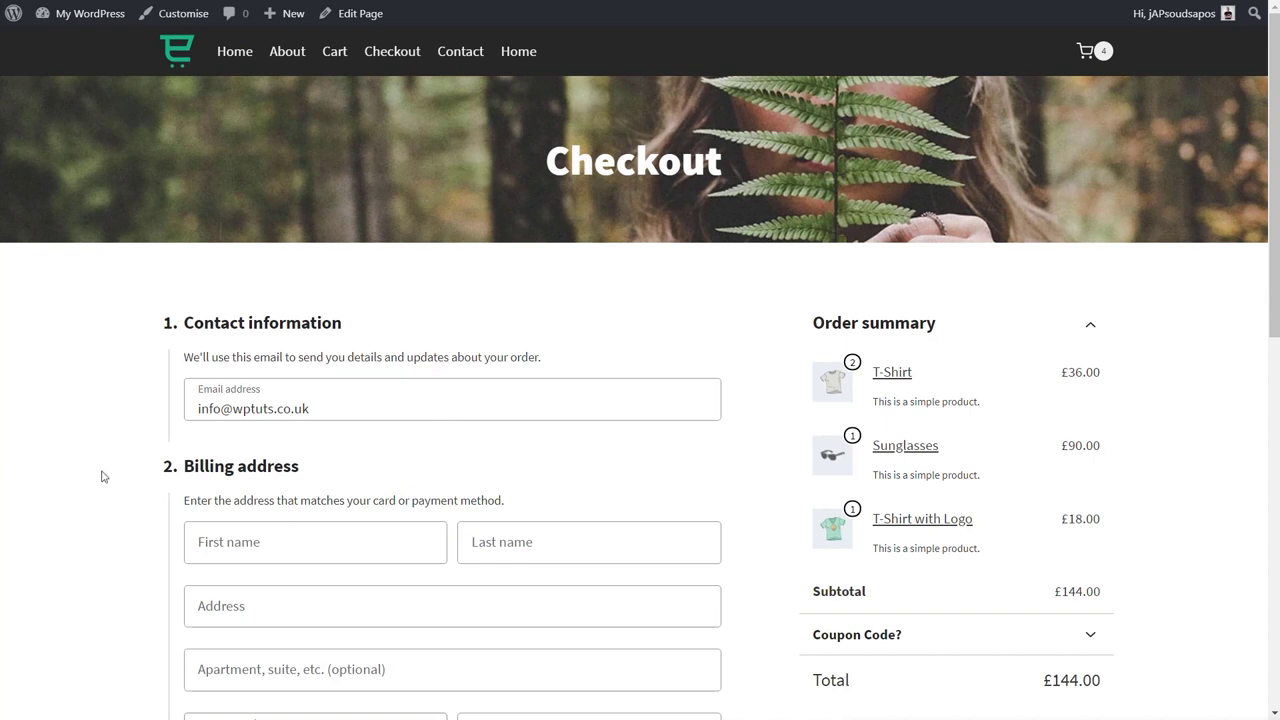
{"action": "scroll", "coordinate": [112, 505], "scroll_direction": "down", "scroll_amount": 2}
{"action": "scroll", "coordinate": [112, 505], "scroll_direction": "down", "scroll_amount": 5}
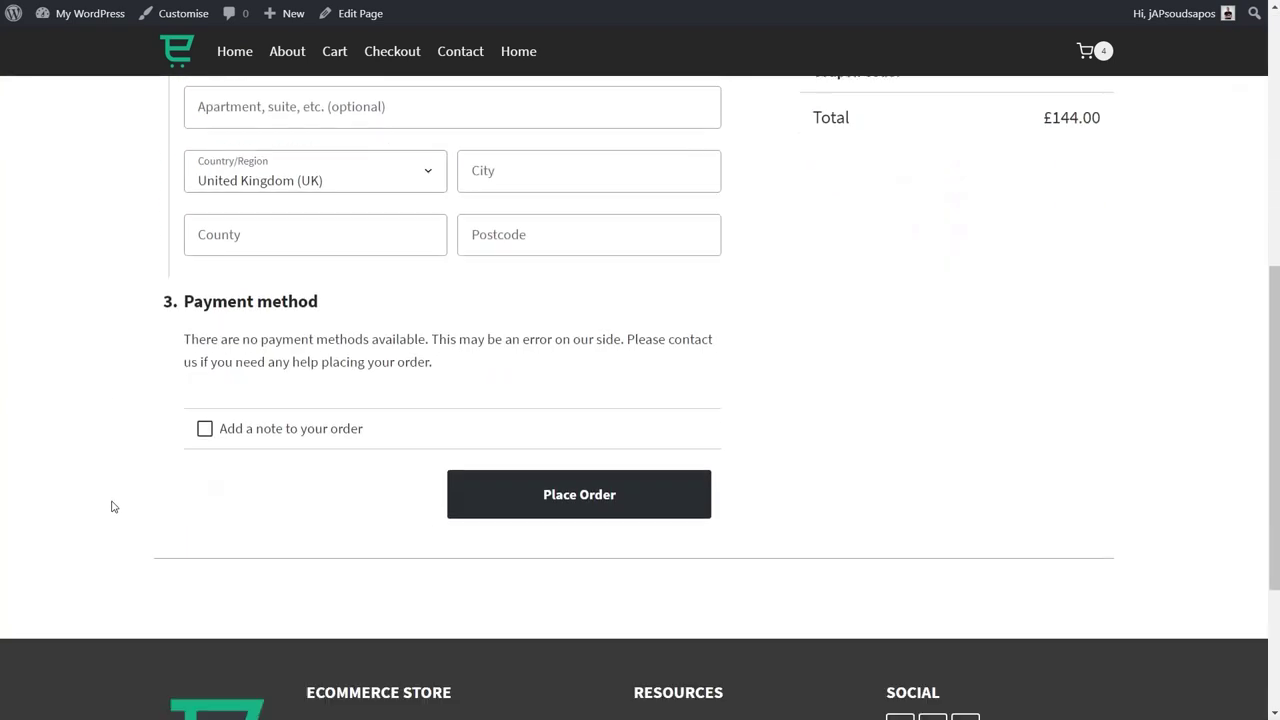
{"action": "scroll", "coordinate": [112, 505], "scroll_direction": "up", "scroll_amount": 4}
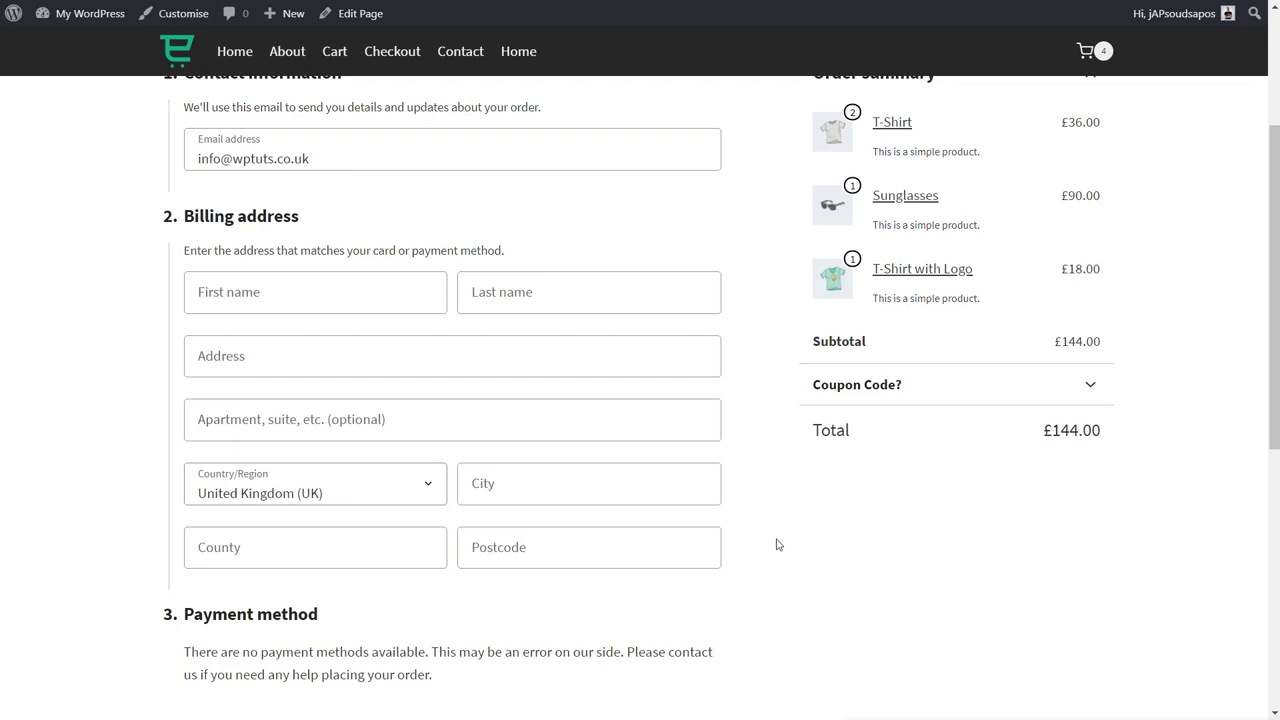
{"action": "scroll", "coordinate": [776, 544], "scroll_direction": "up", "scroll_amount": 3}
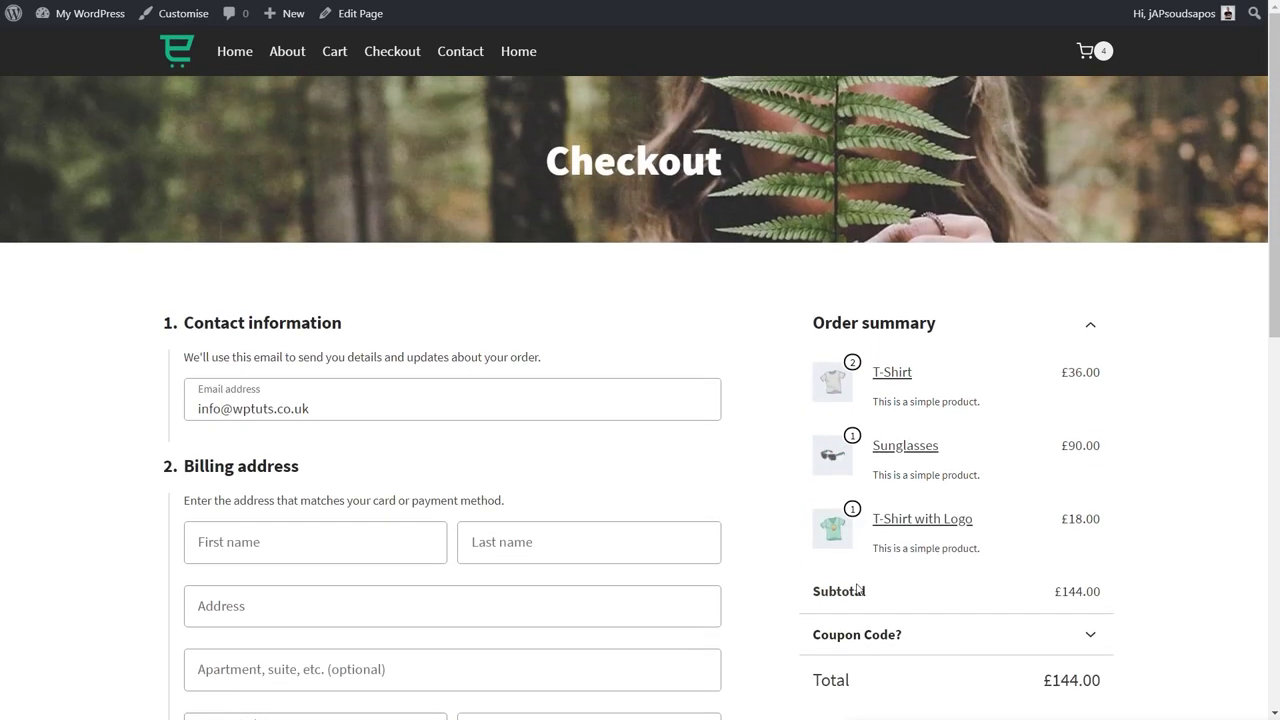
{"action": "scroll", "coordinate": [1095, 600], "scroll_direction": "down", "scroll_amount": 1}
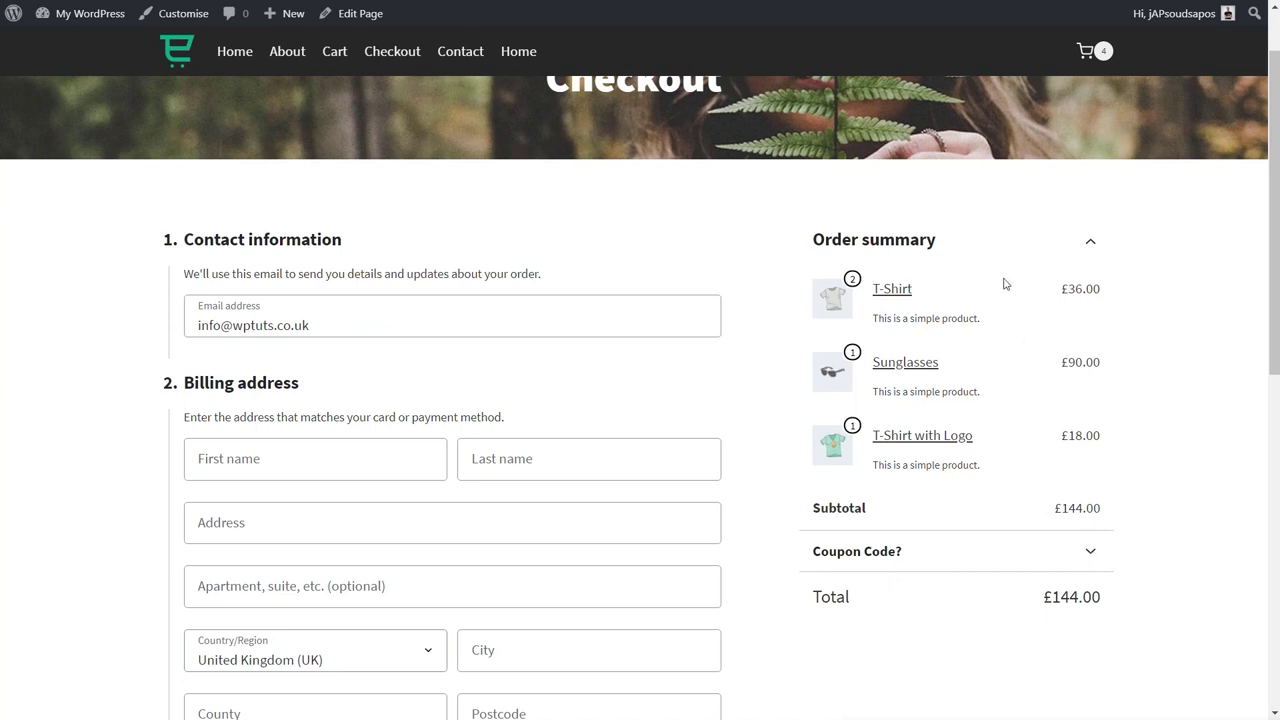
{"action": "left_click", "coordinate": [1091, 244]}
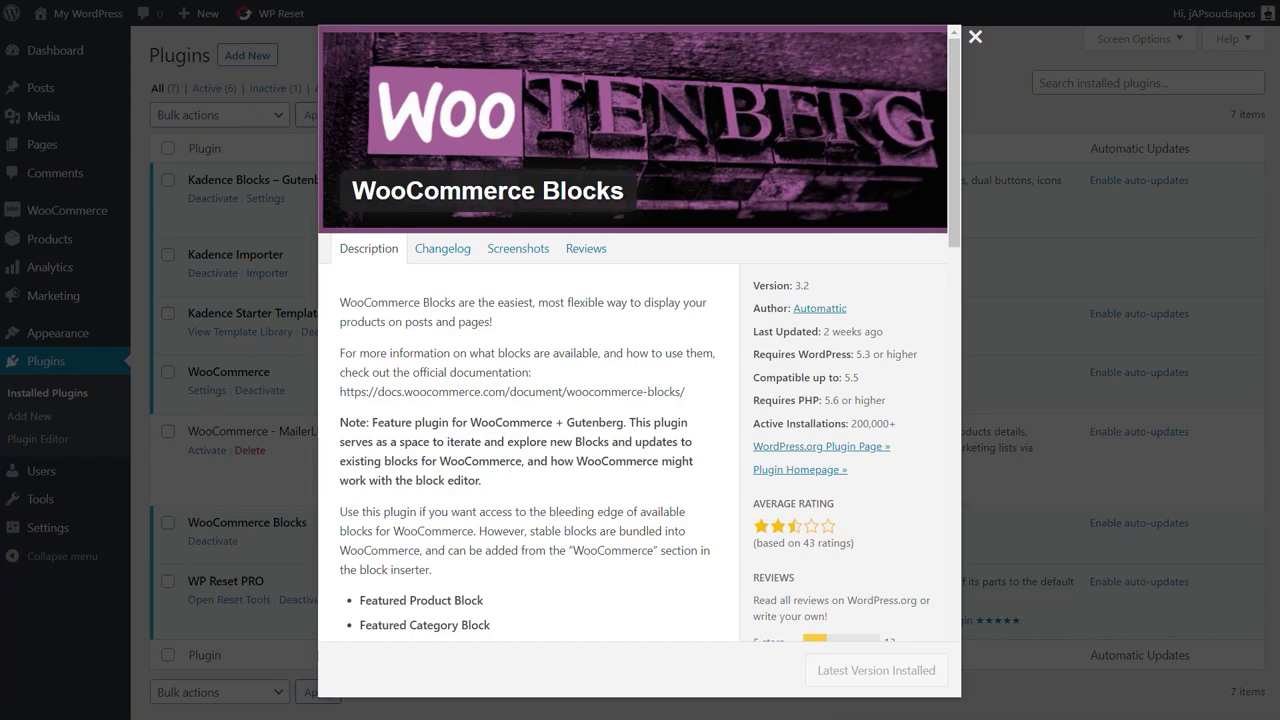
- Close the WooCommerce Blocks plugin details and open the Checkout page for editing
{"action": "left_click", "coordinate": [975, 37]}
{"action": "mouse_move", "coordinate": [58, 147]}
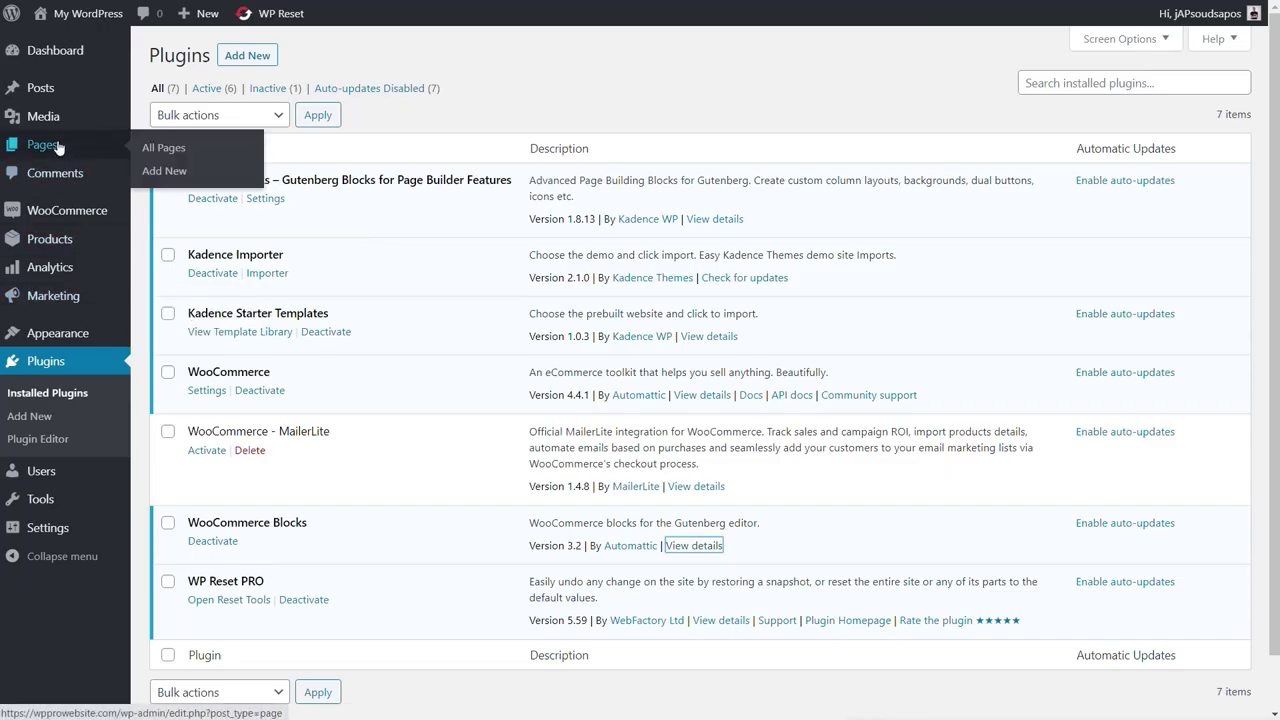
{"action": "left_click", "coordinate": [181, 150]}
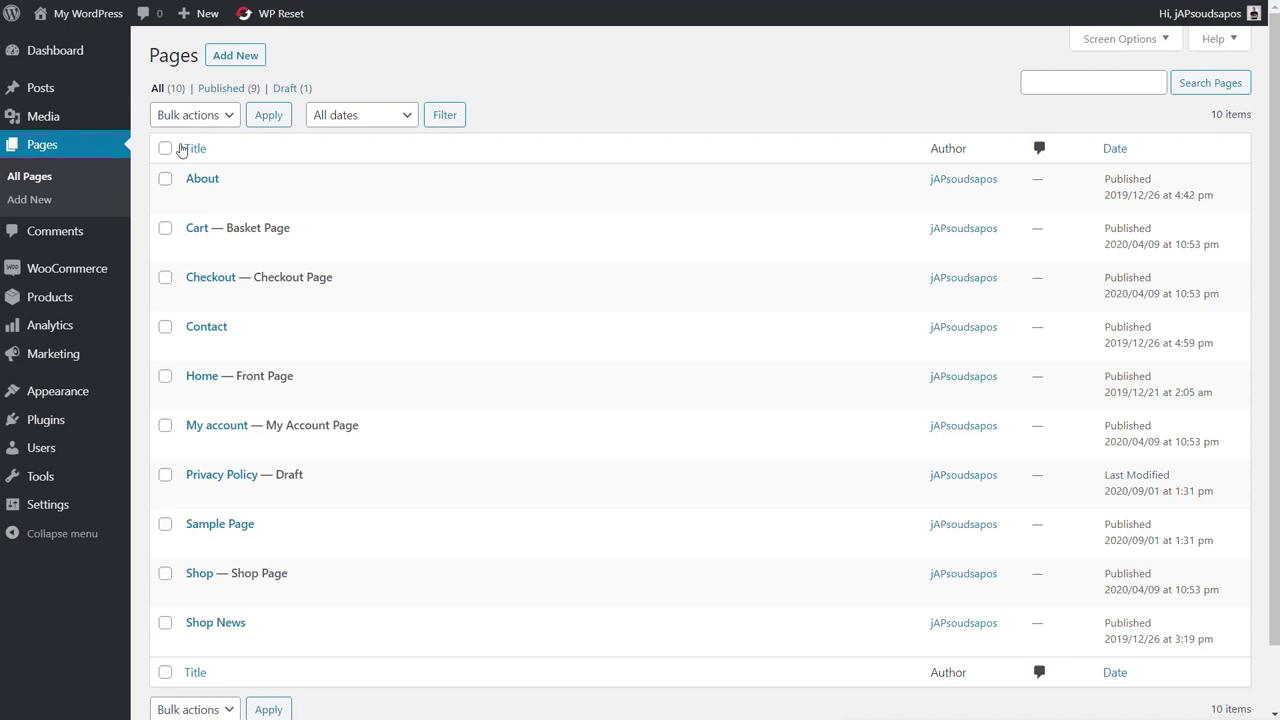
{"action": "left_click", "coordinate": [203, 282]}
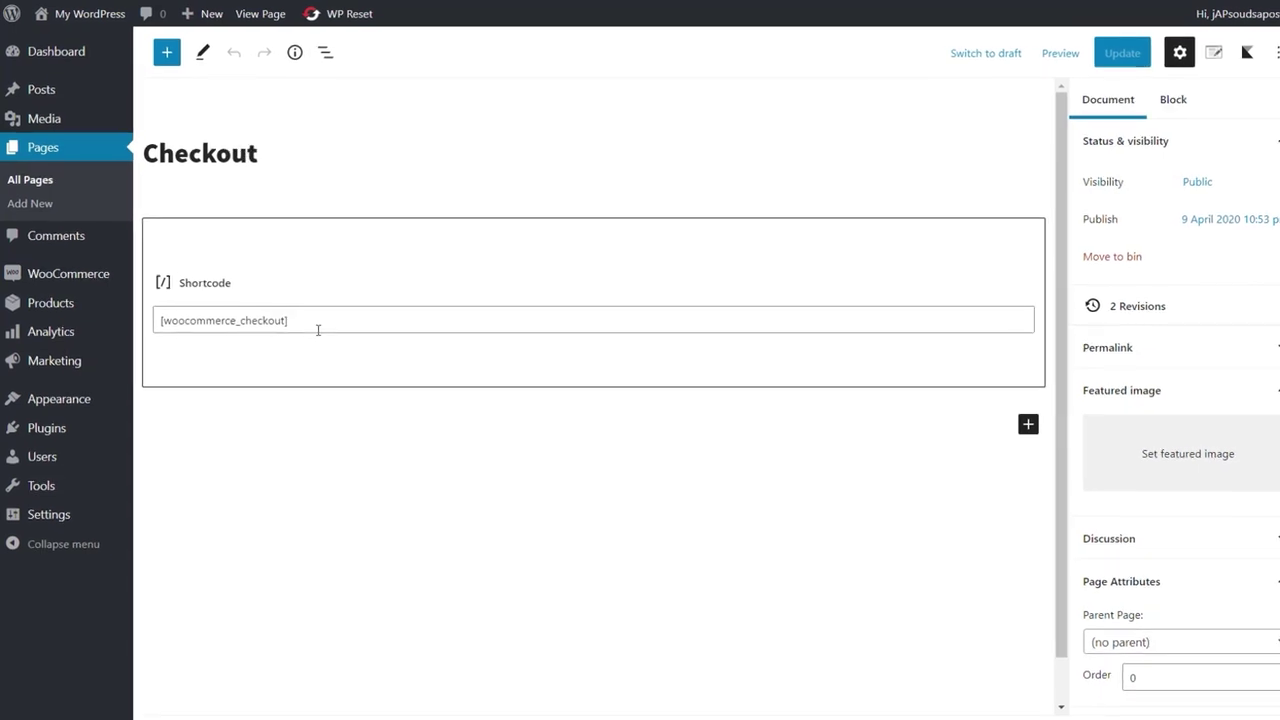
- Remove the Shortcode block containing [woocommerce_checkout] from the Checkout page
{"action": "left_click", "coordinate": [340, 295]}
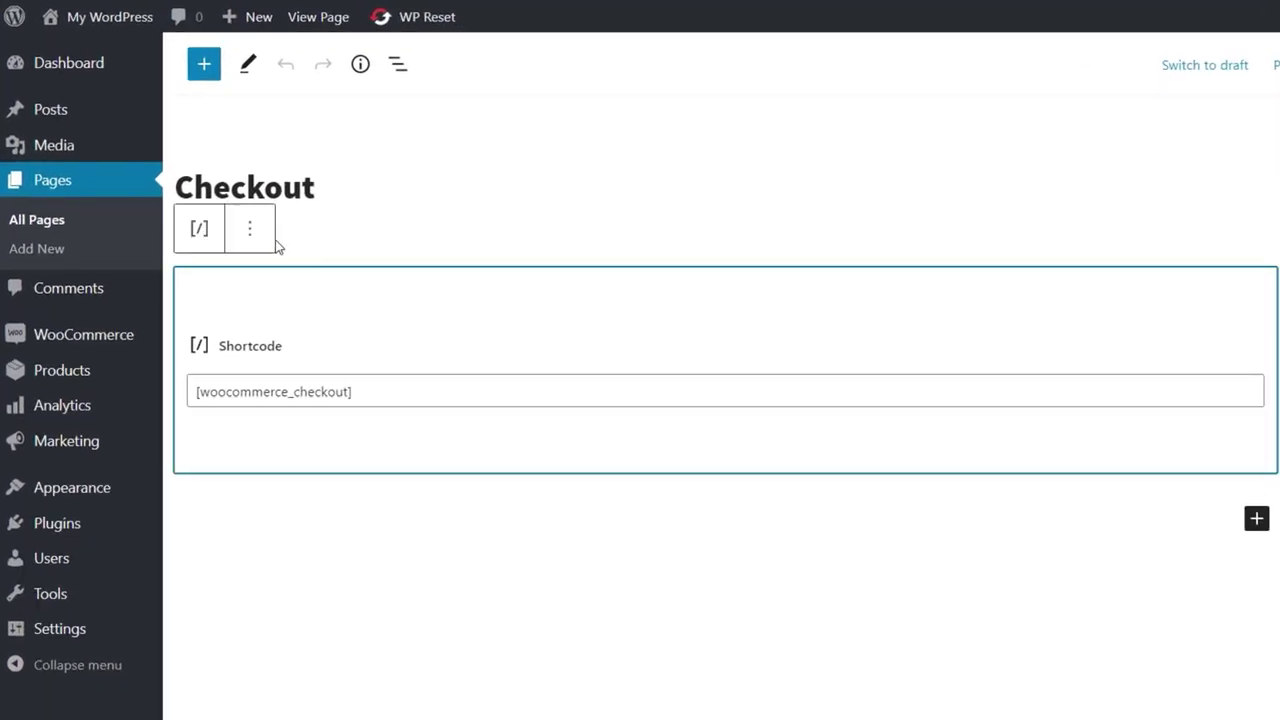
{"action": "left_click", "coordinate": [250, 229]}
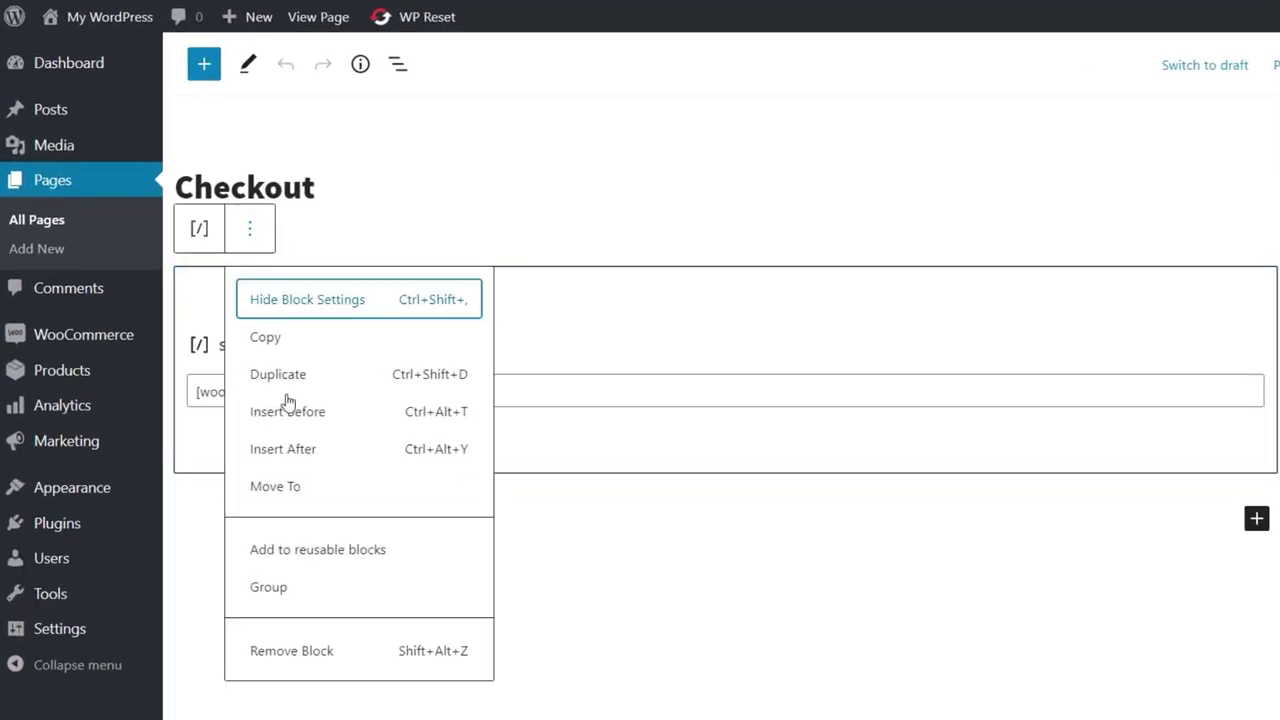
{"action": "left_click", "coordinate": [303, 652]}
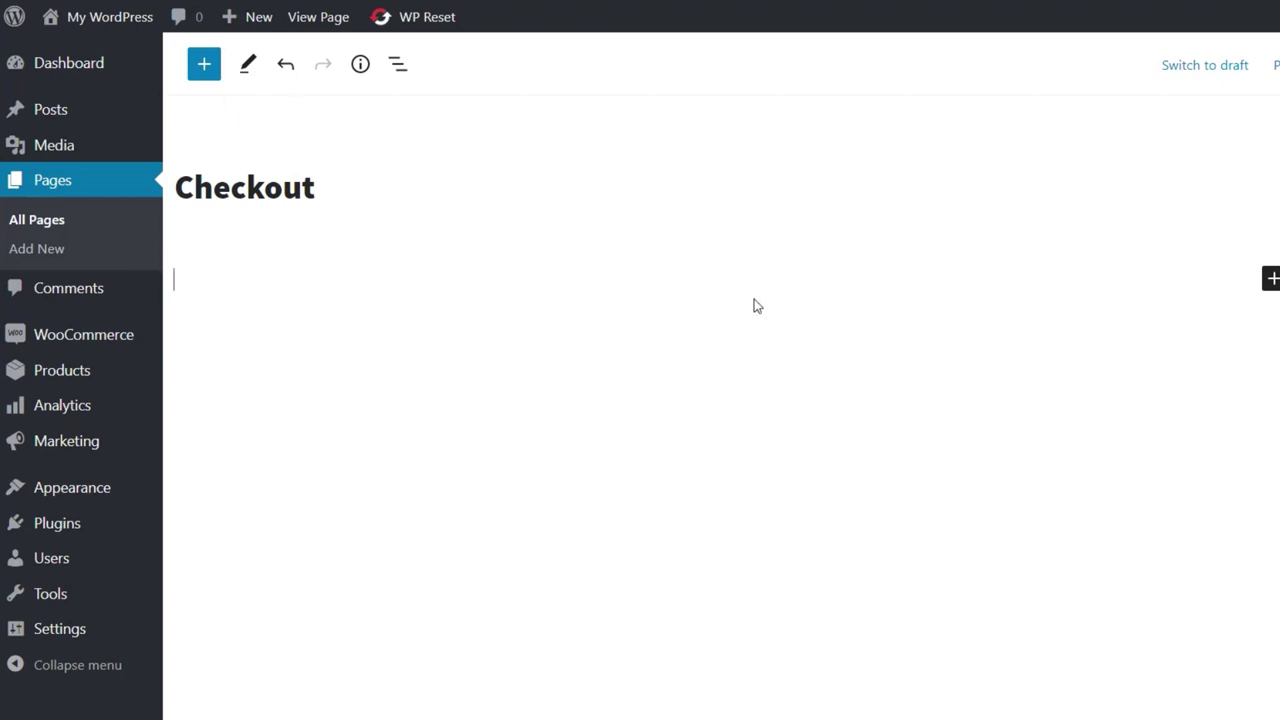
{"action": "type", "text": "/"}
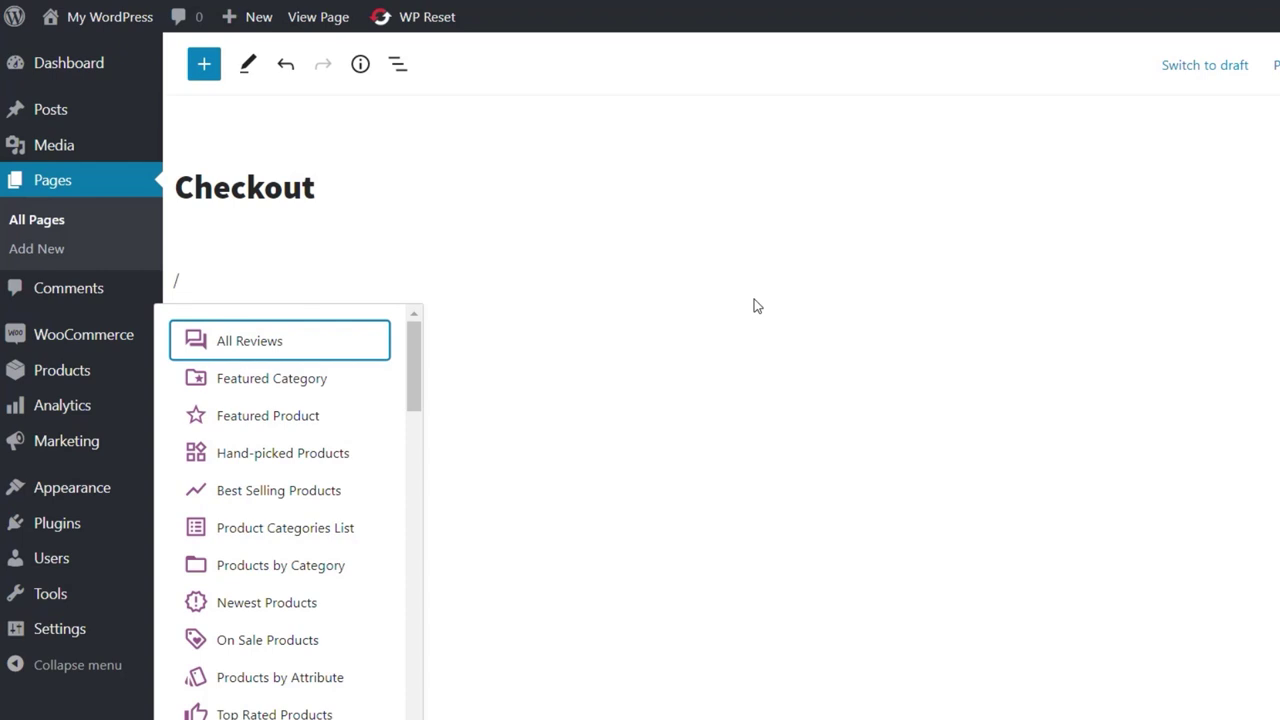
{"action": "type", "text": "chec"}
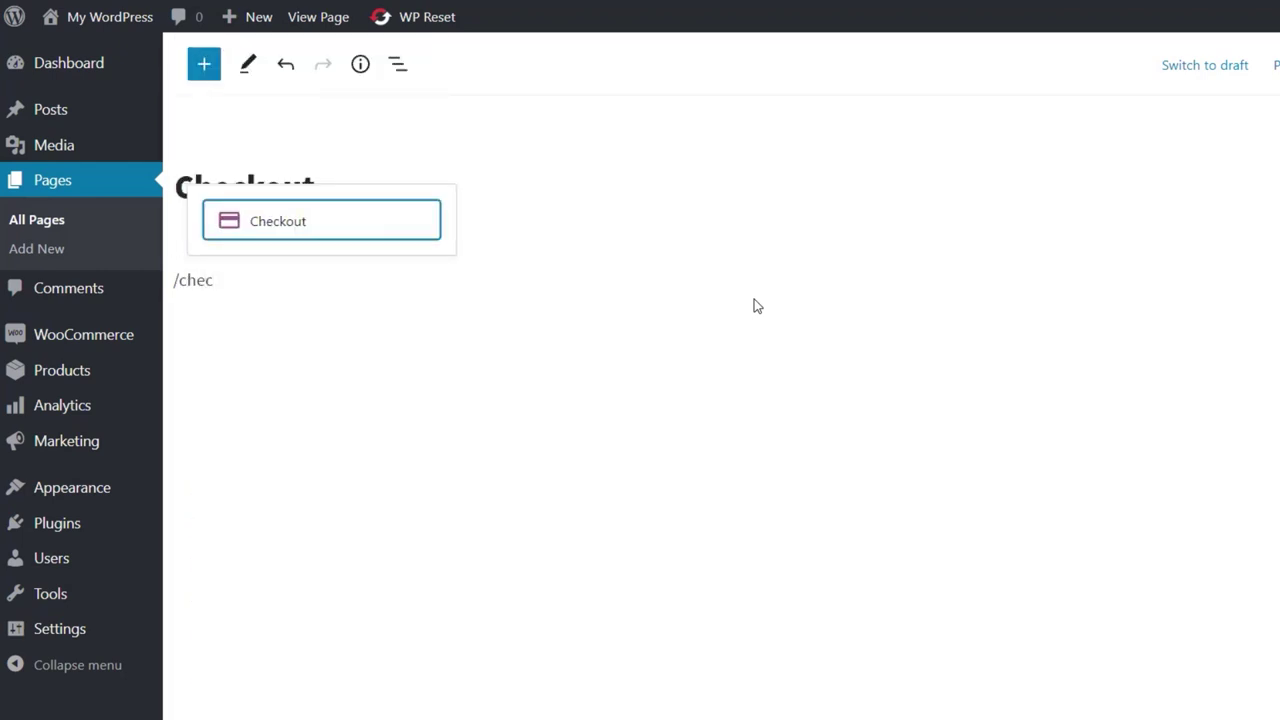
{"action": "key", "text": "BackSpace"}
{"action": "key", "text": "BackSpace"}
{"action": "key", "text": "BackSpace"}
{"action": "key", "text": "BackSpace"}
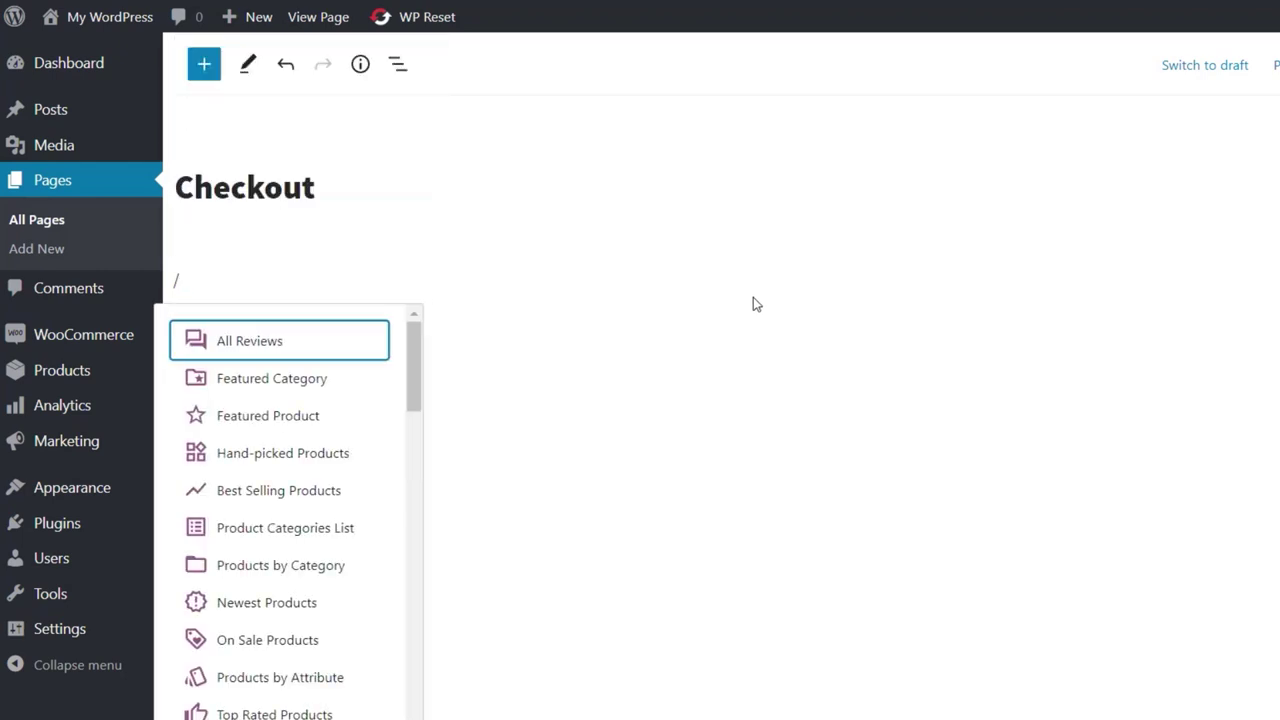
{"action": "key", "text": "BackSpace"}
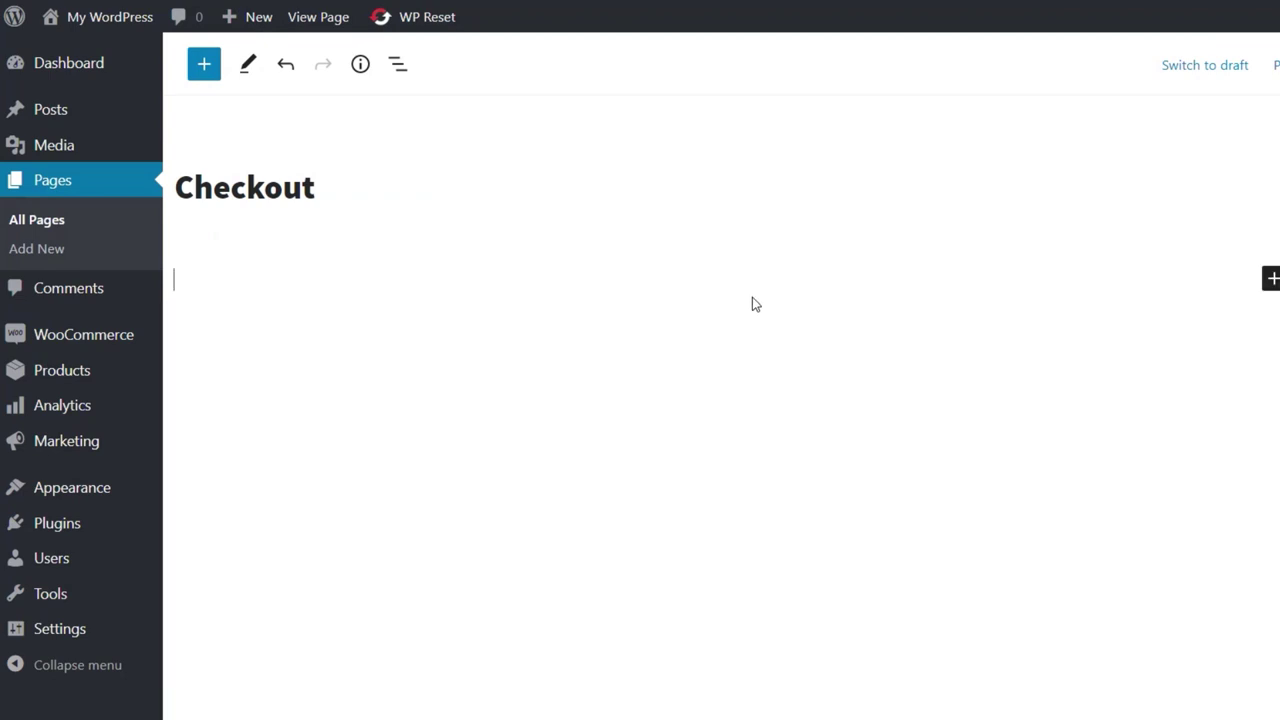
- Search the block library for "check", insert the WooCommerce Checkout block into the page, and close the library
{"action": "left_click", "coordinate": [205, 66]}
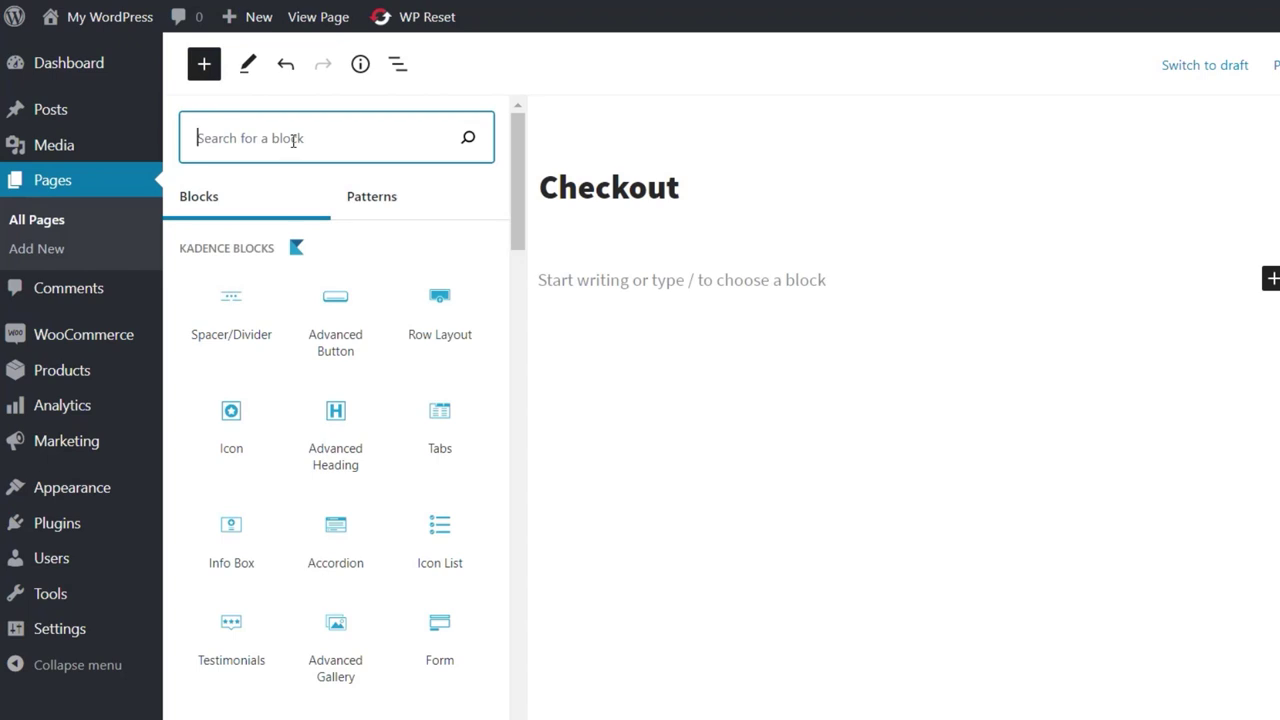
{"action": "type", "text": "check"}
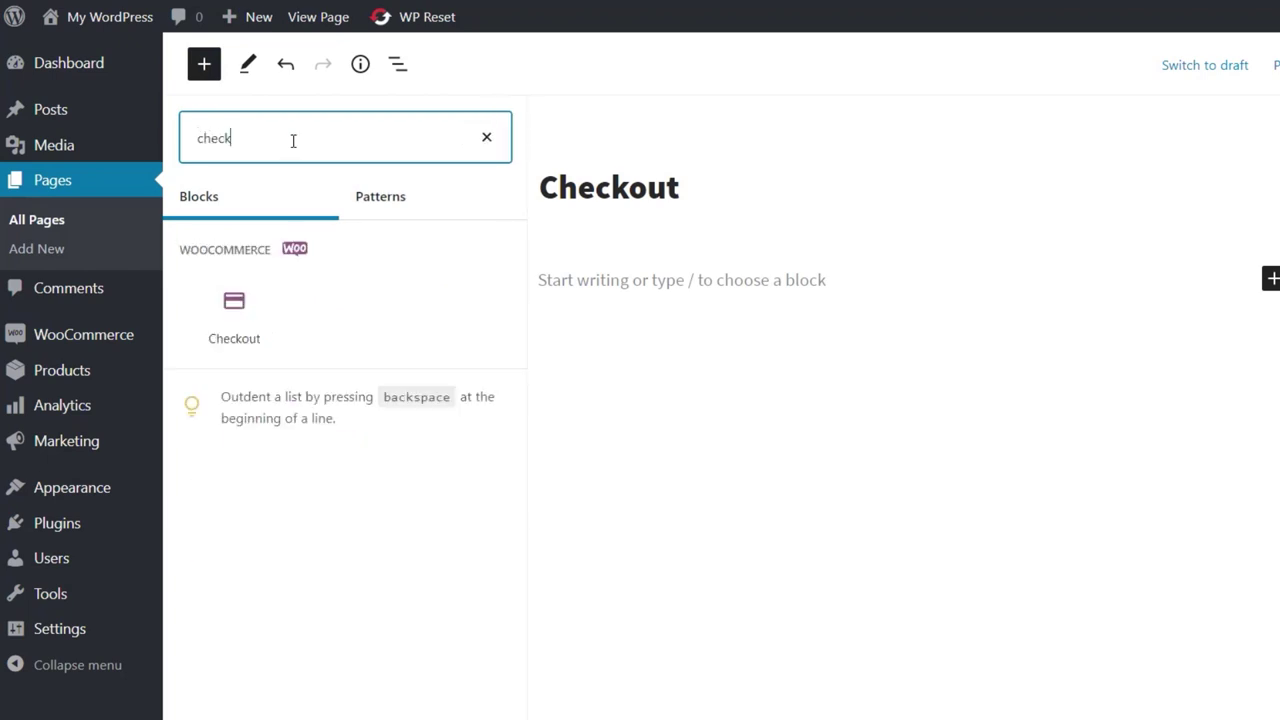
{"action": "left_click", "coordinate": [229, 327]}
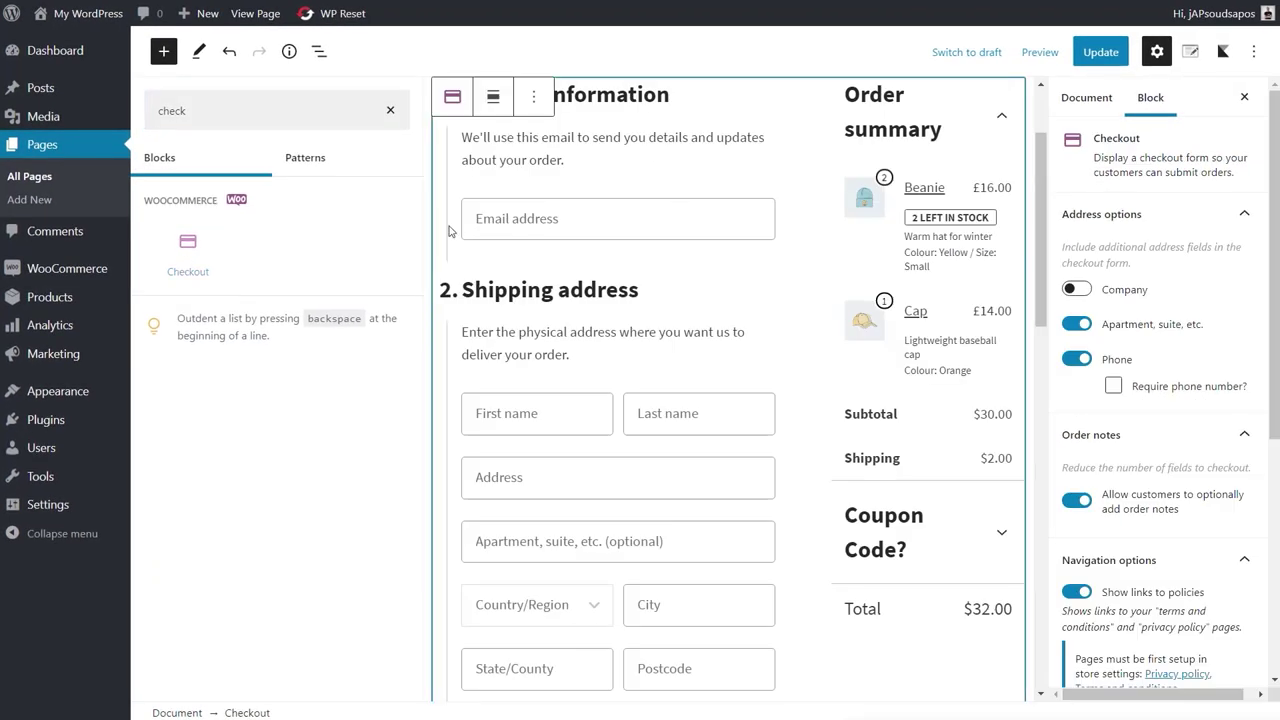
{"action": "left_click", "coordinate": [390, 110]}
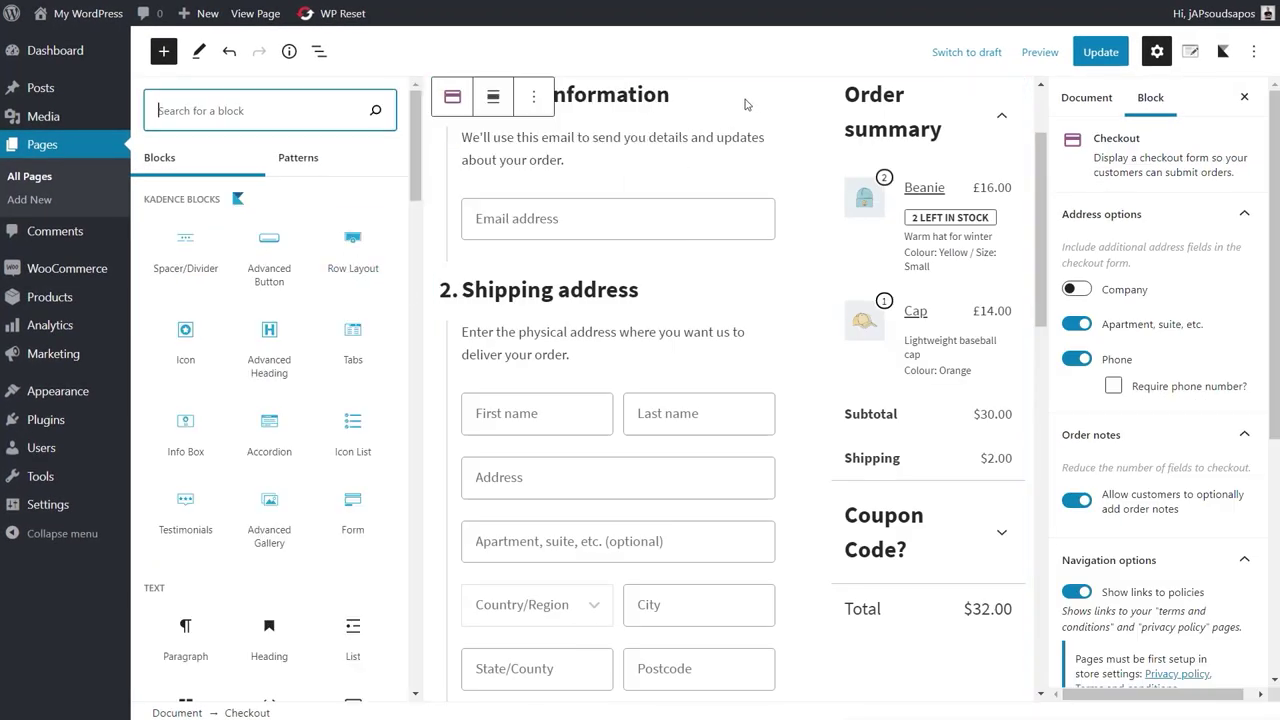
{"action": "left_click", "coordinate": [722, 117]}
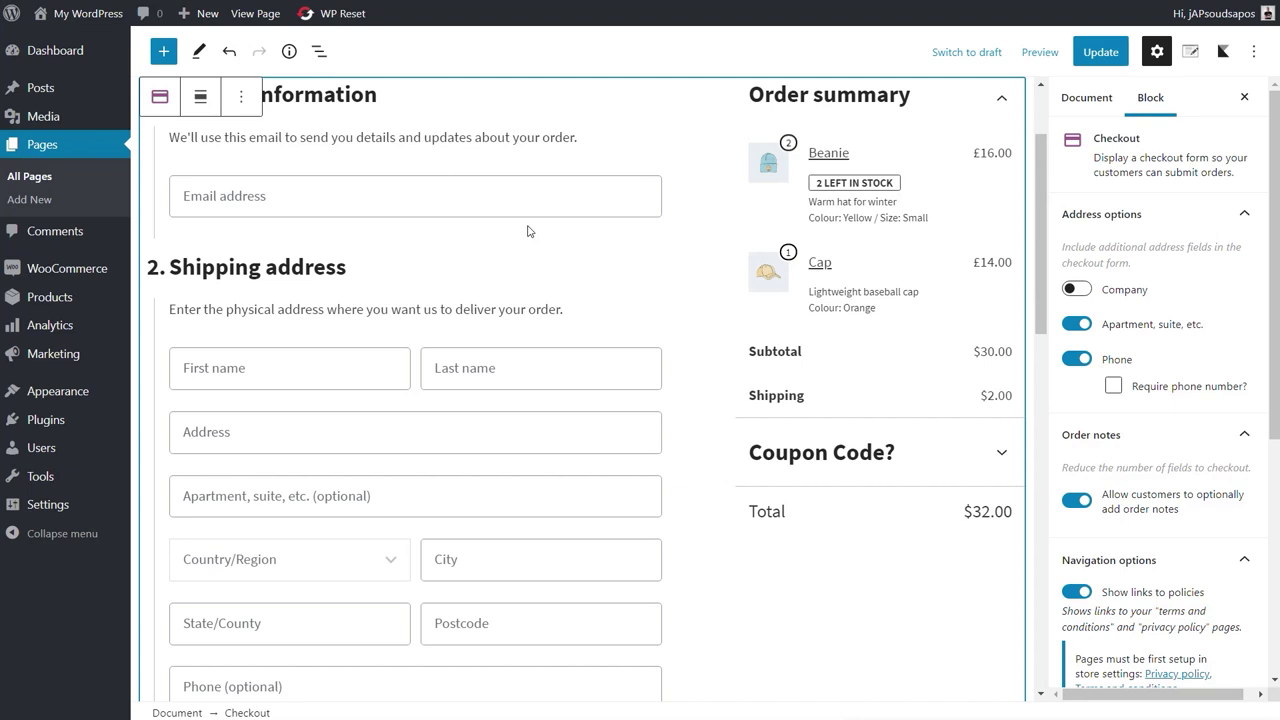
- Try enabling the Company field in the Checkout block's address options and making it required, and switch both off again
{"action": "scroll", "coordinate": [480, 403], "scroll_direction": "down", "scroll_amount": 4}
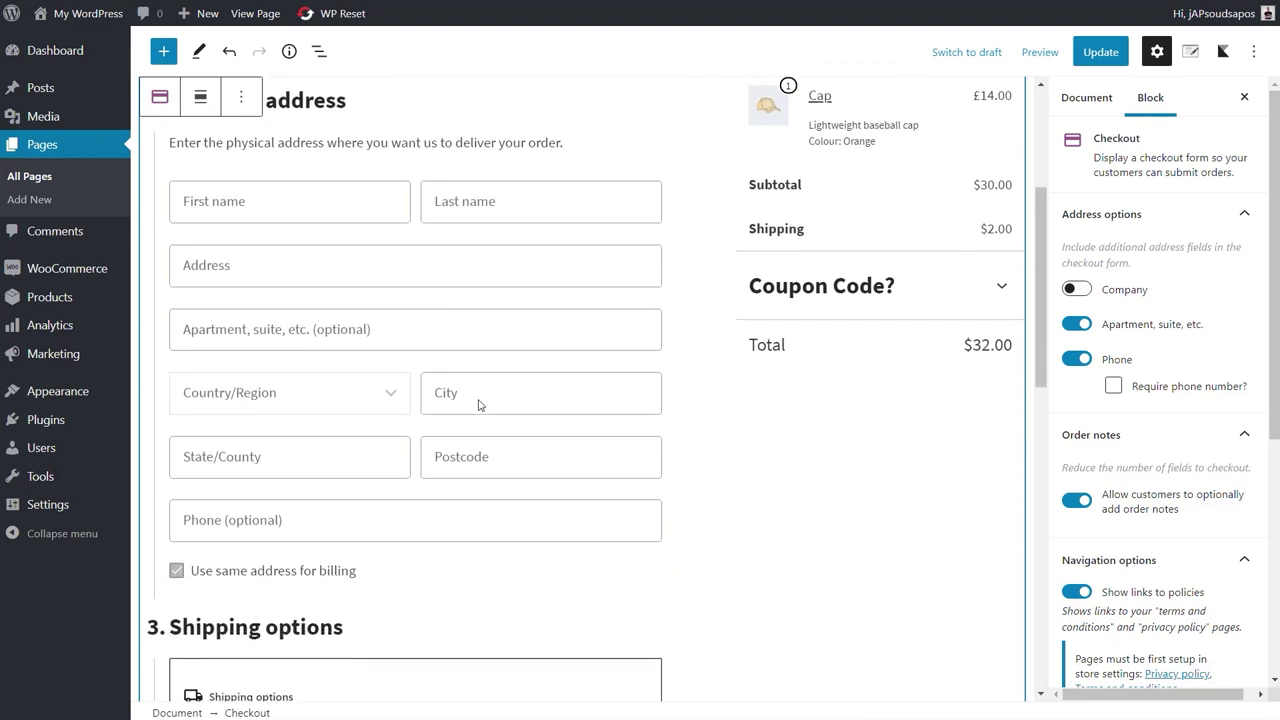
{"action": "scroll", "coordinate": [478, 405], "scroll_direction": "down", "scroll_amount": 2}
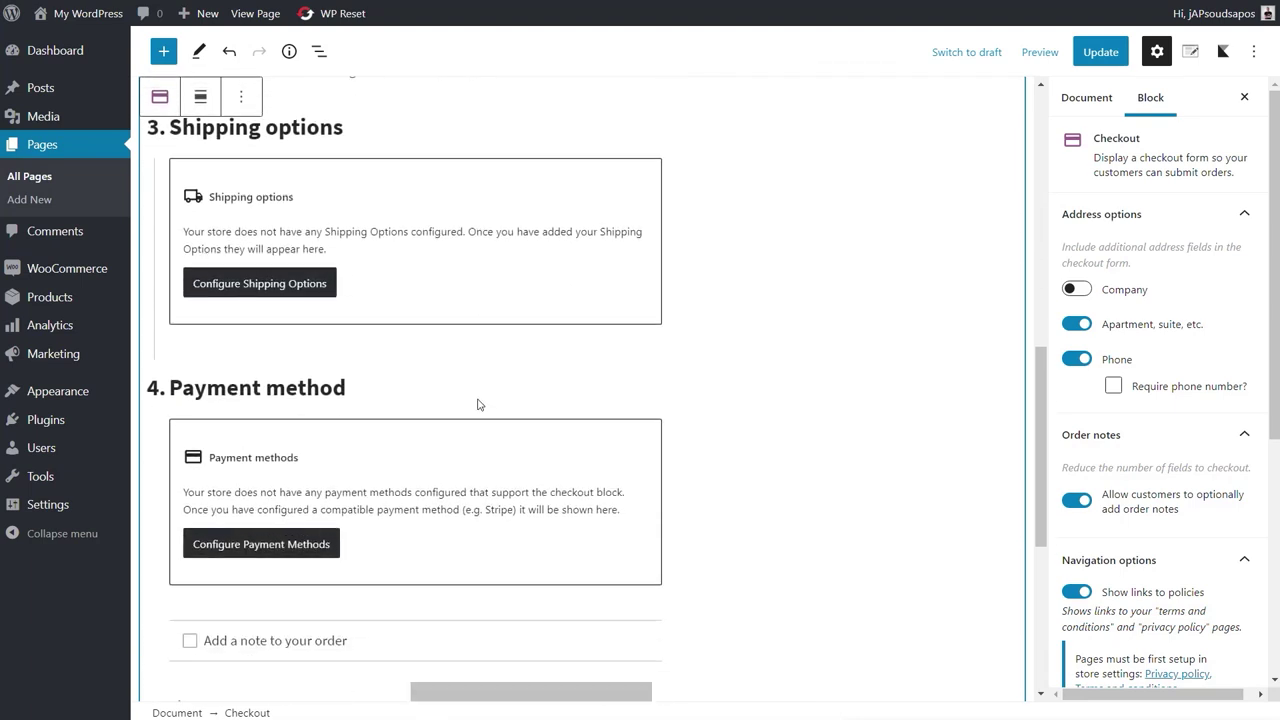
{"action": "scroll", "coordinate": [478, 405], "scroll_direction": "up", "scroll_amount": 3}
{"action": "scroll", "coordinate": [478, 405], "scroll_direction": "up", "scroll_amount": 5}
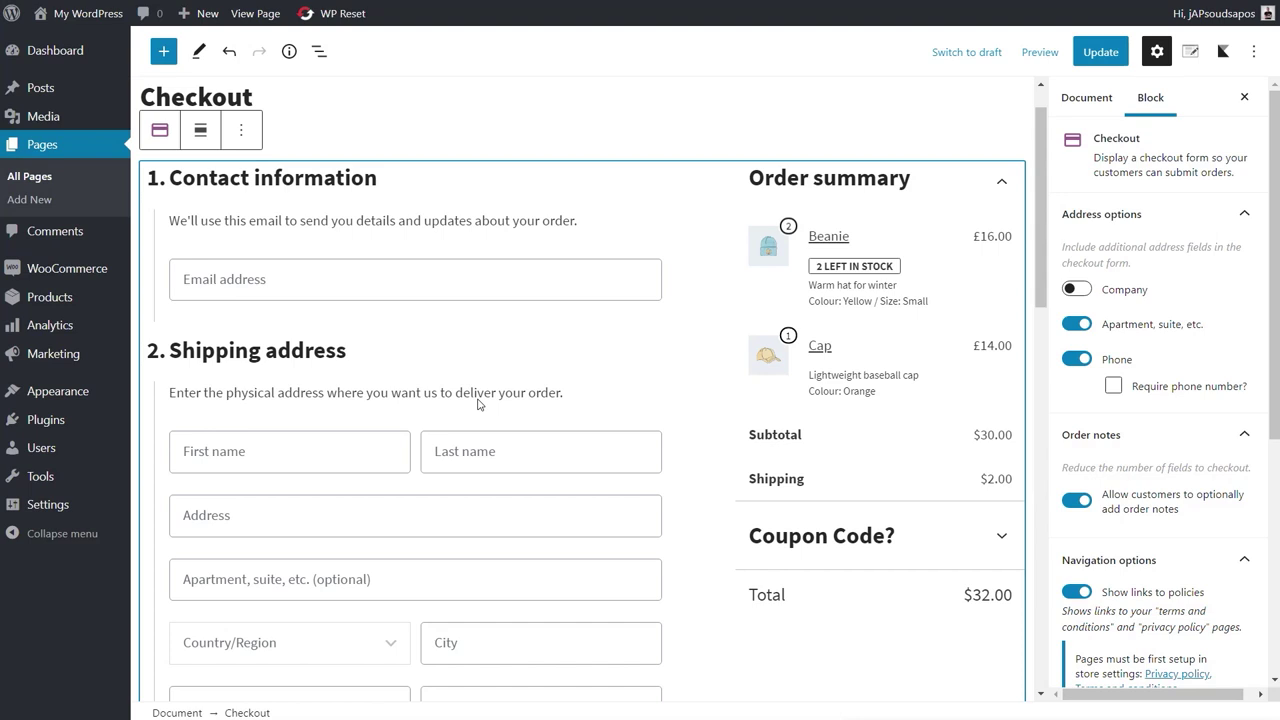
{"action": "left_click", "coordinate": [1085, 291]}
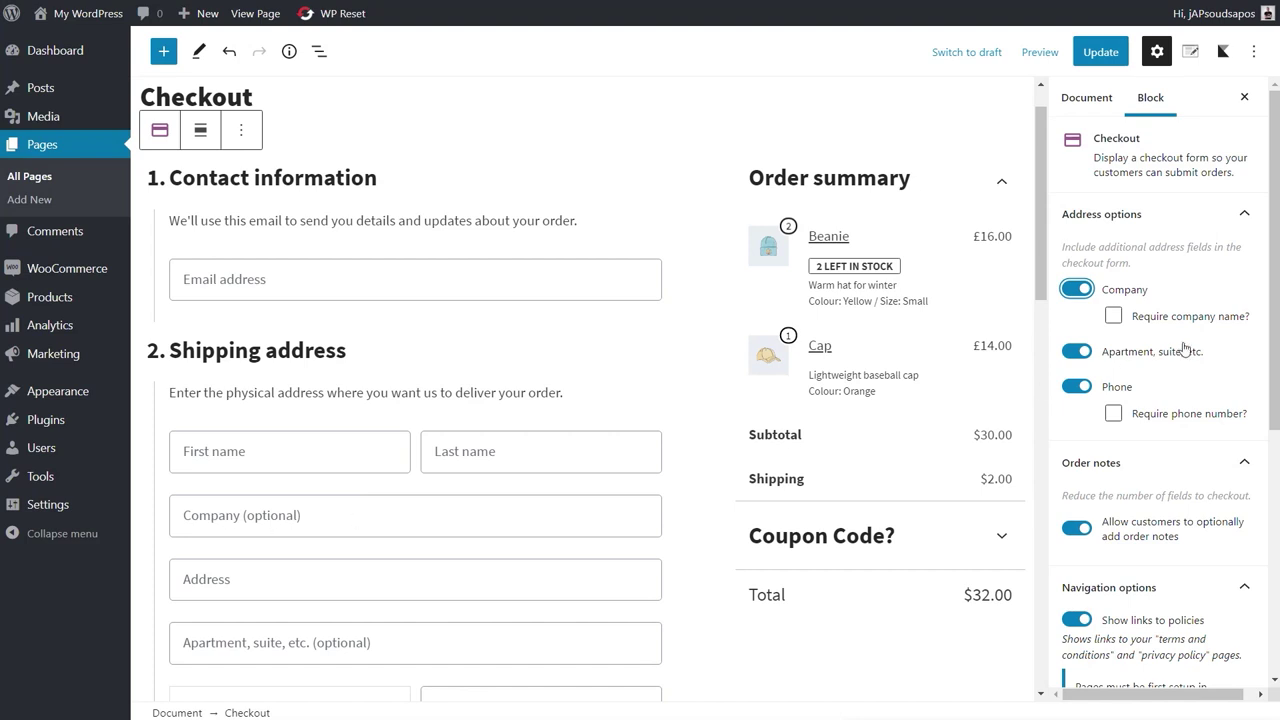
{"action": "left_click", "coordinate": [1114, 316]}
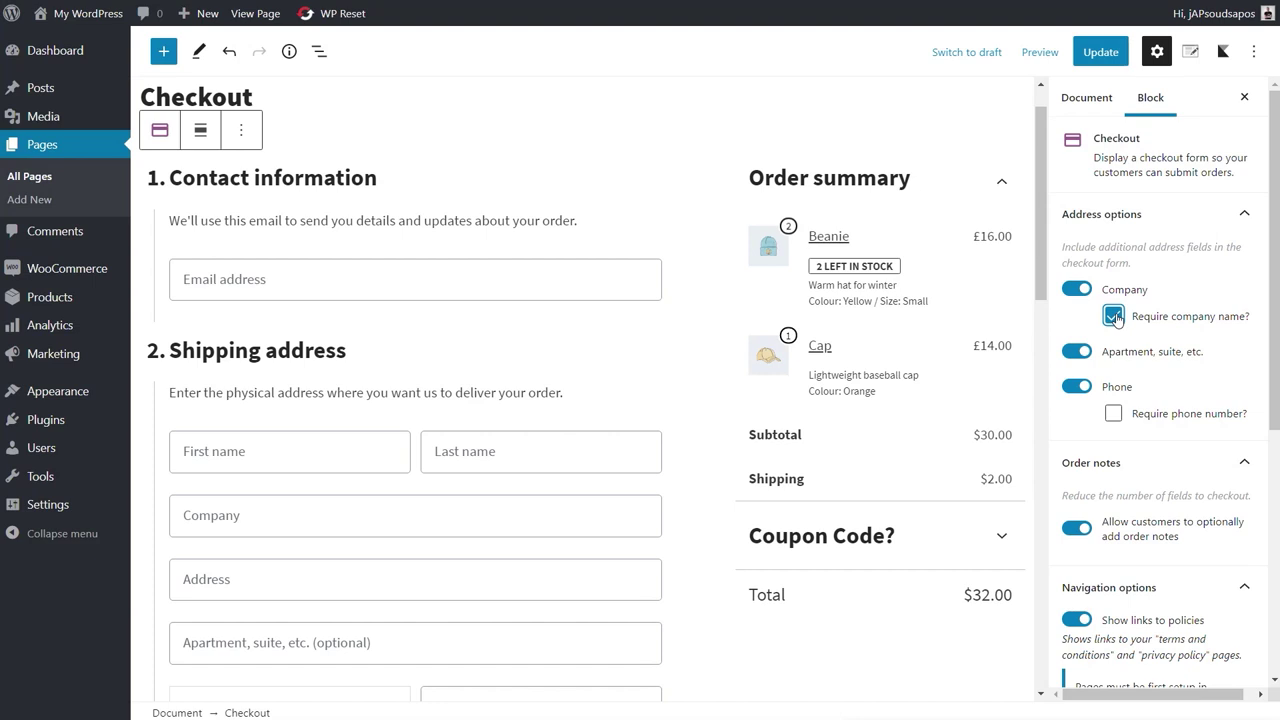
{"action": "left_click", "coordinate": [1116, 318]}
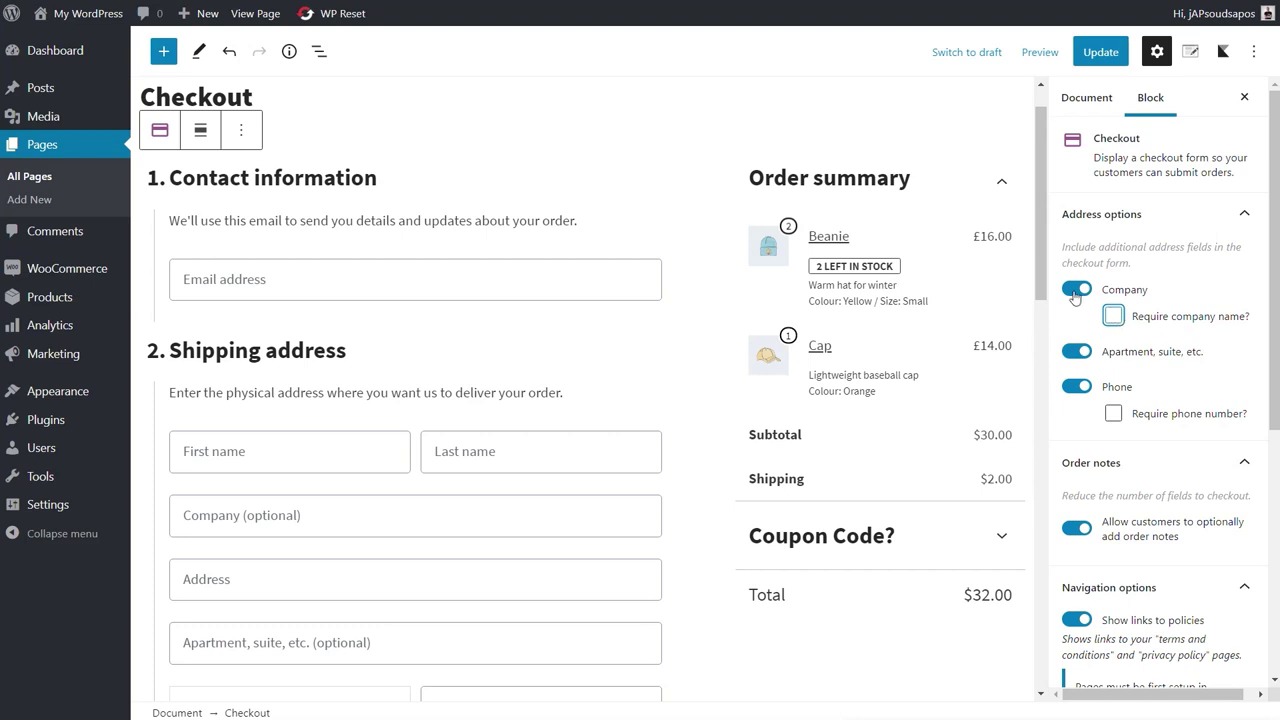
{"action": "left_click", "coordinate": [1075, 290]}
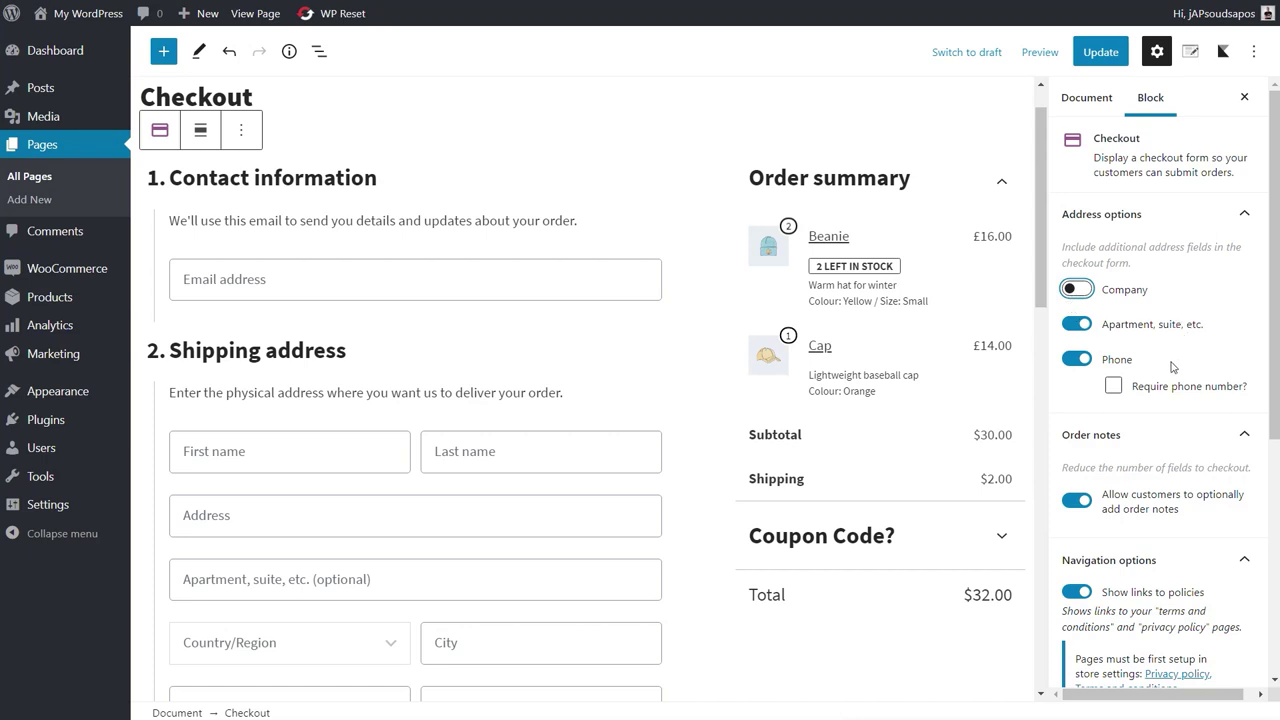
- Try disabling the option that lets customers add order notes in the Checkout block, and enable it again
{"action": "scroll", "coordinate": [1166, 366], "scroll_direction": "down", "scroll_amount": 1}
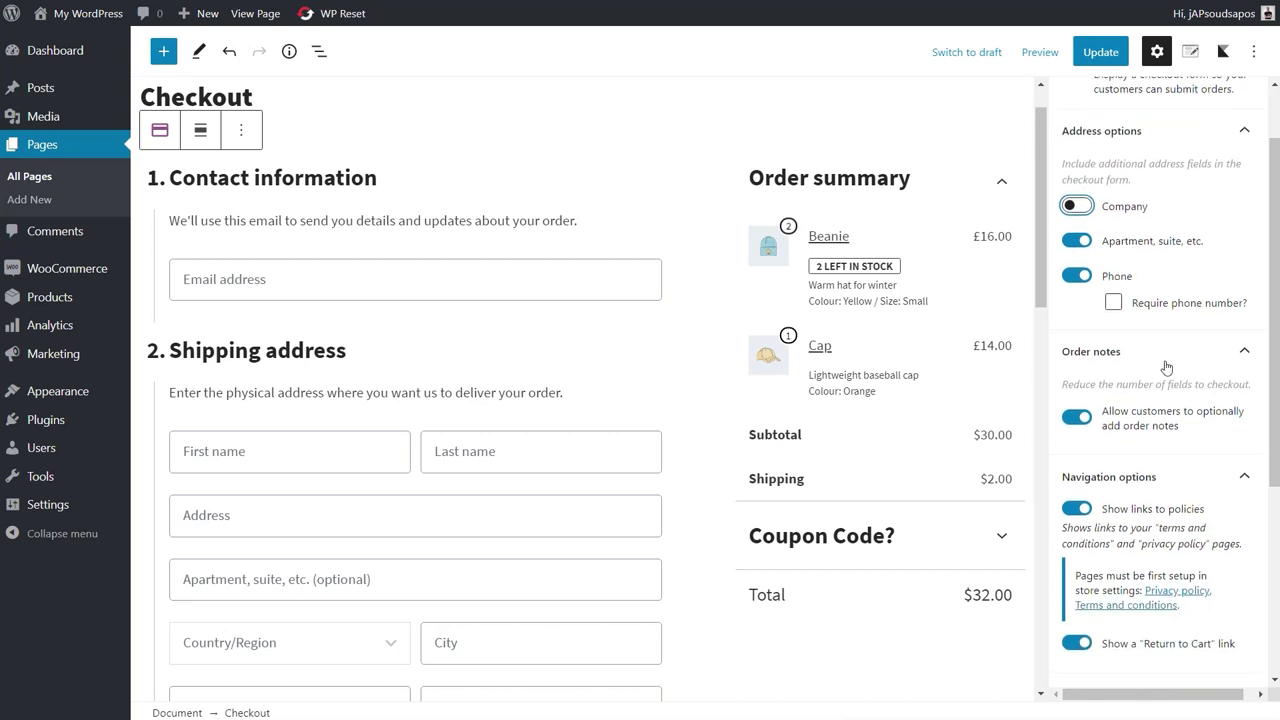
{"action": "scroll", "coordinate": [641, 533], "scroll_direction": "down", "scroll_amount": 2}
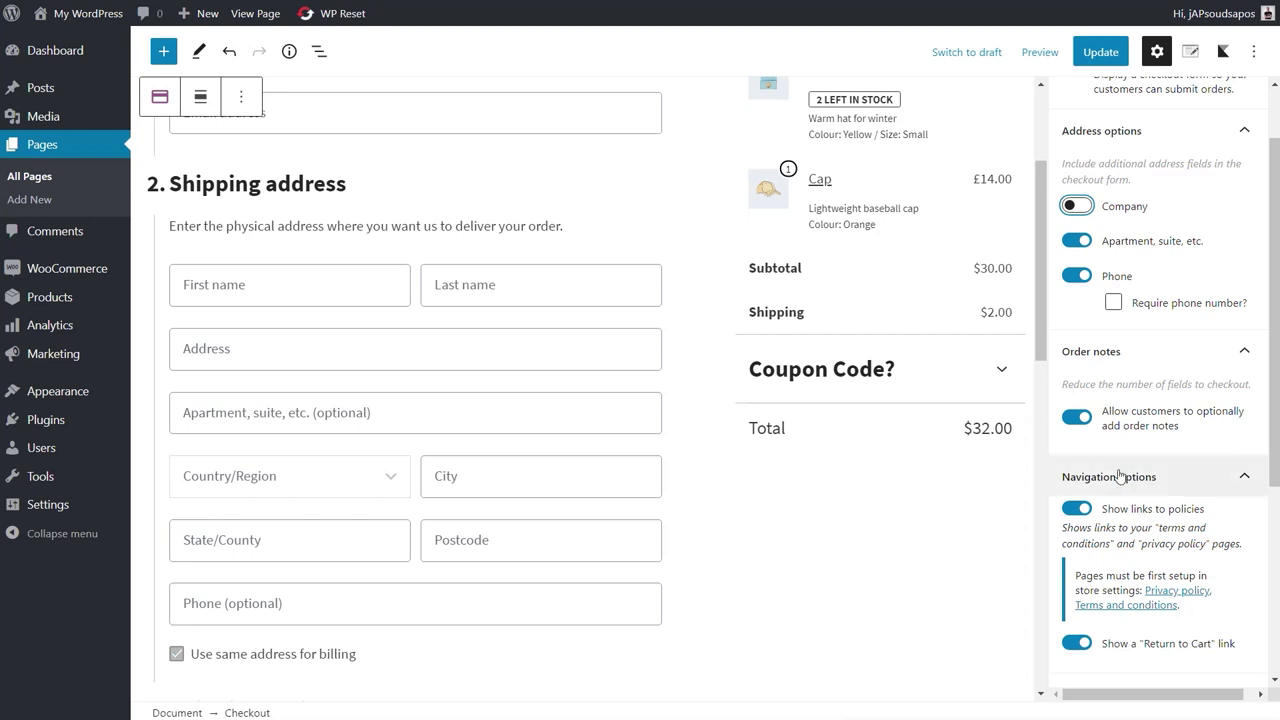
{"action": "scroll", "coordinate": [672, 549], "scroll_direction": "down", "scroll_amount": 8}
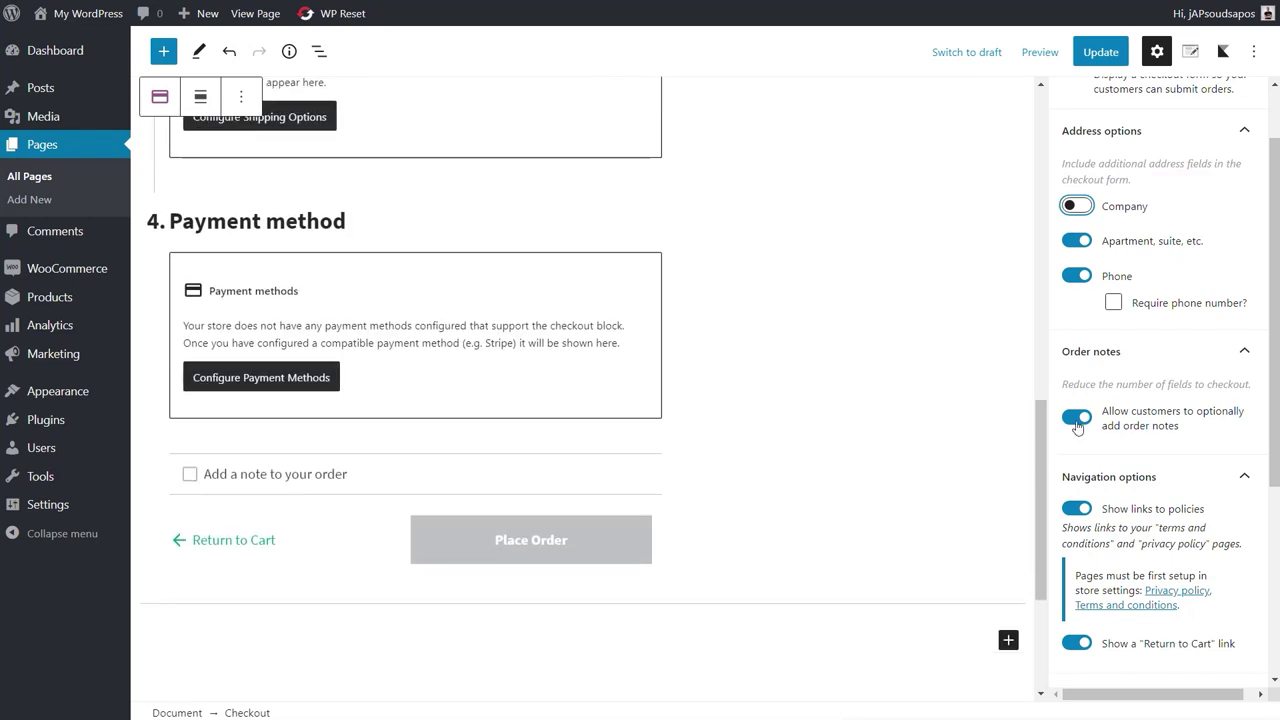
{"action": "left_click", "coordinate": [1076, 418]}
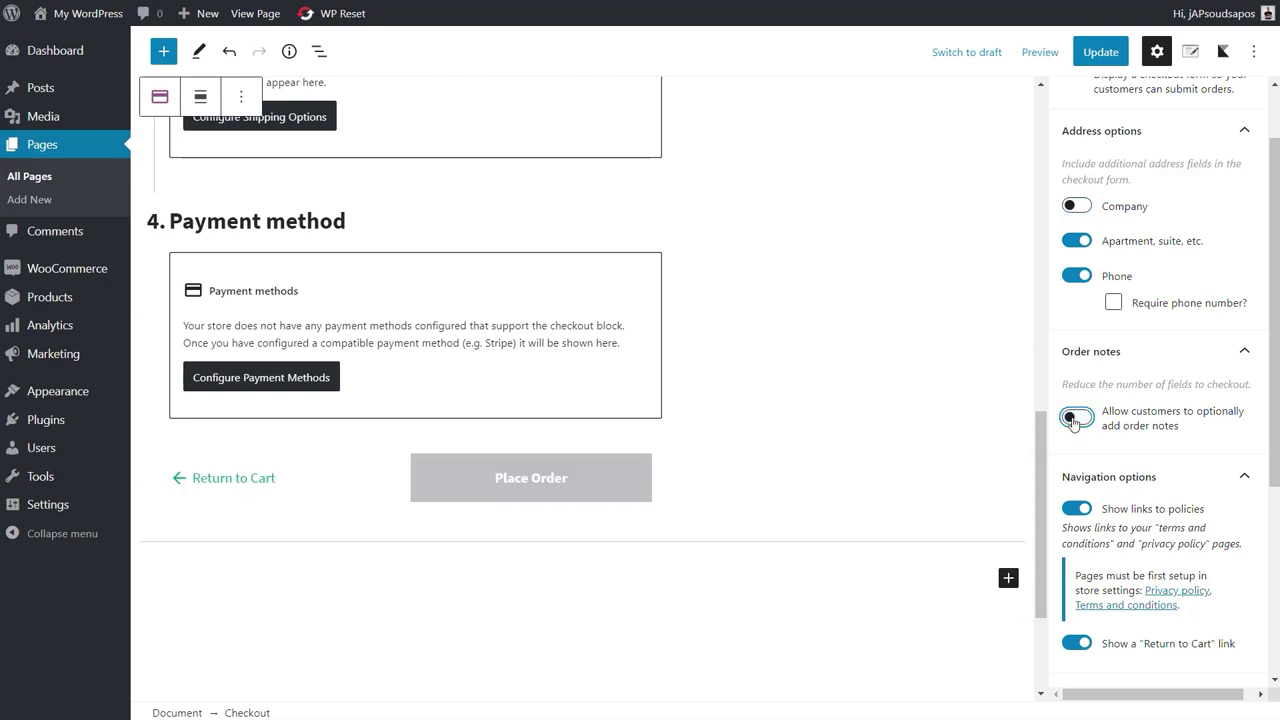
{"action": "left_click", "coordinate": [1075, 418]}
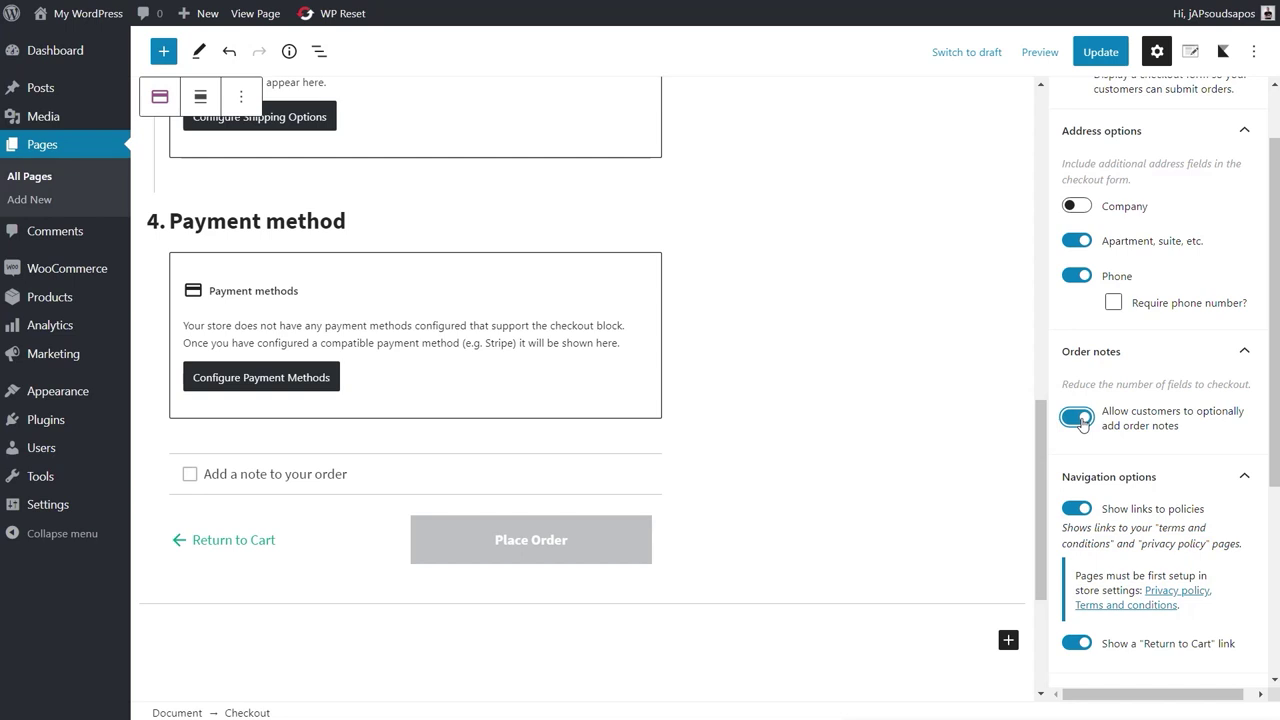
{"action": "scroll", "coordinate": [1138, 470], "scroll_direction": "down", "scroll_amount": 1}
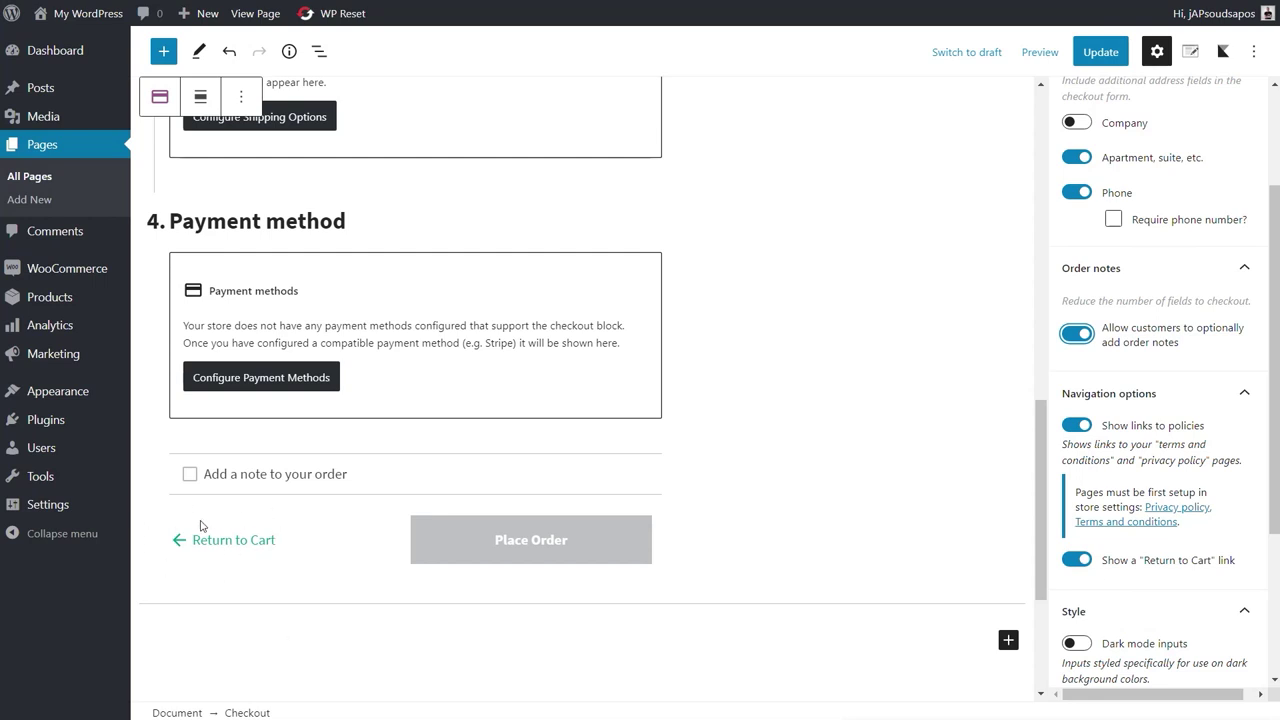
- Switch off the "Return to Cart" link in the Checkout block's navigation options
{"action": "left_click", "coordinate": [1073, 560]}
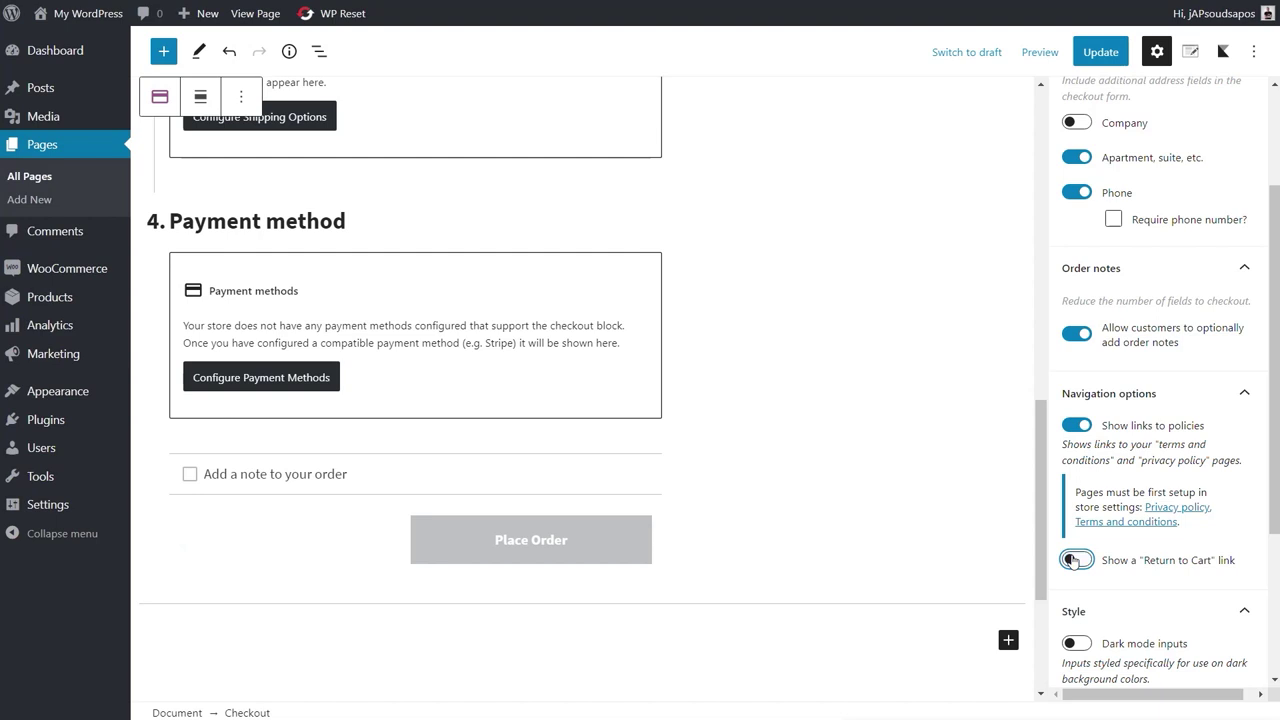
- Try the dark mode inputs style on the Checkout block, checking the shipping address fields, and switch it off again
{"action": "scroll", "coordinate": [1154, 563], "scroll_direction": "down", "scroll_amount": 1}
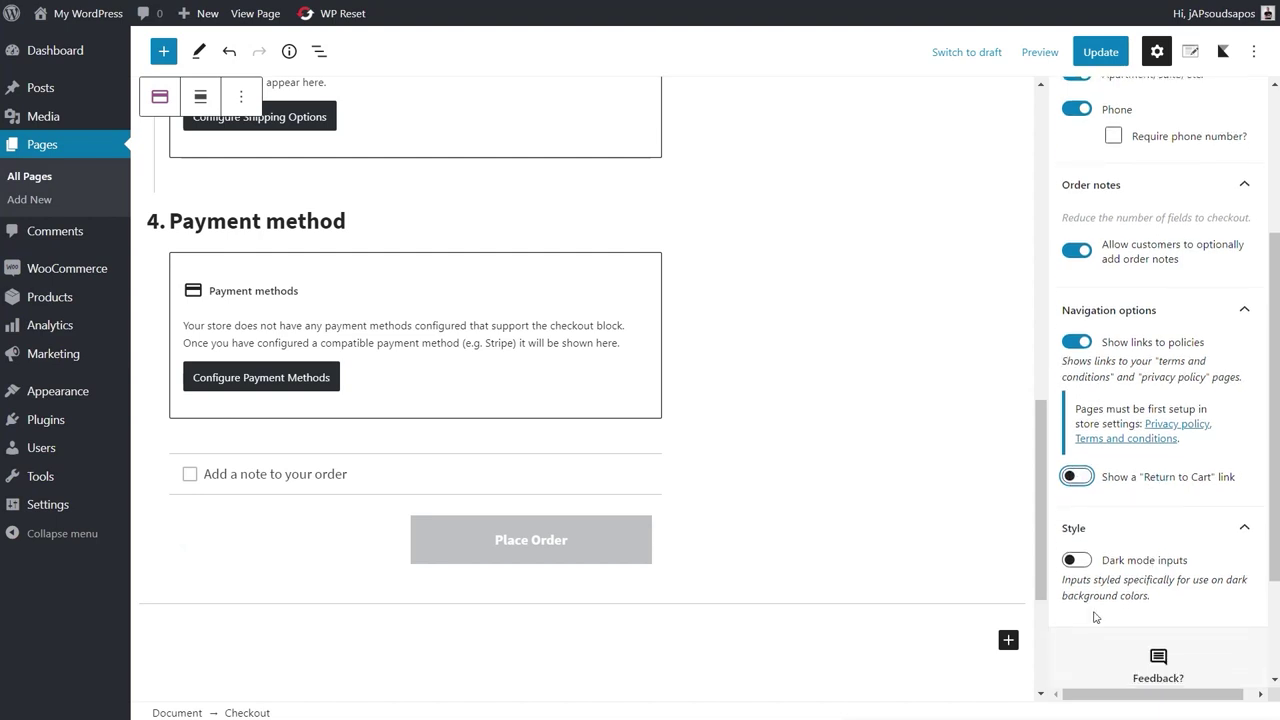
{"action": "scroll", "coordinate": [1146, 566], "scroll_direction": "down", "scroll_amount": 1}
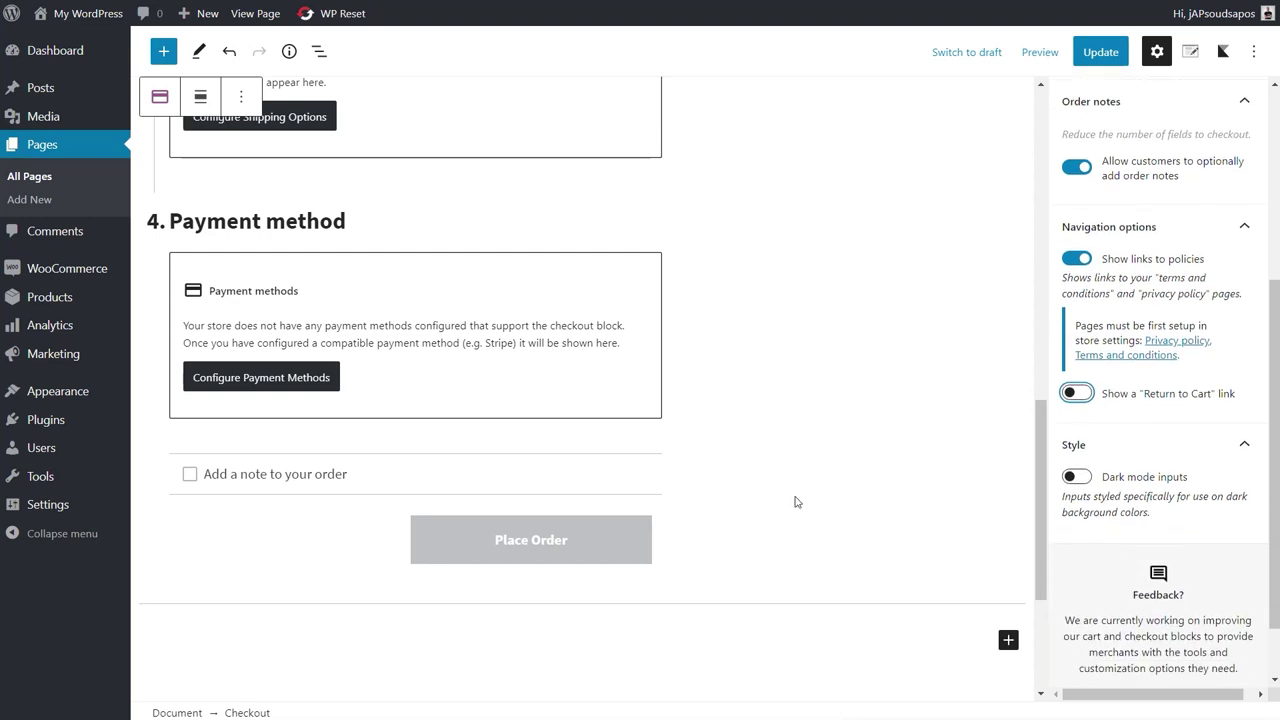
{"action": "scroll", "coordinate": [764, 492], "scroll_direction": "up", "scroll_amount": 10}
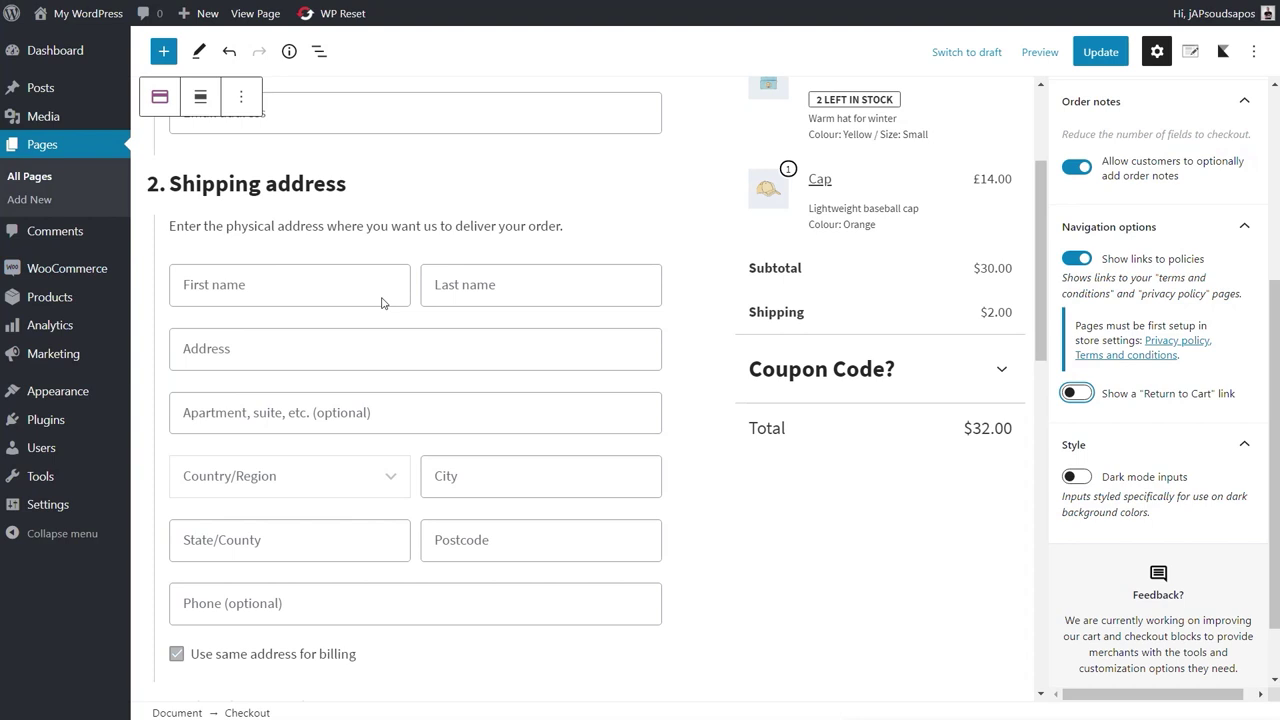
{"action": "left_click", "coordinate": [1080, 478]}
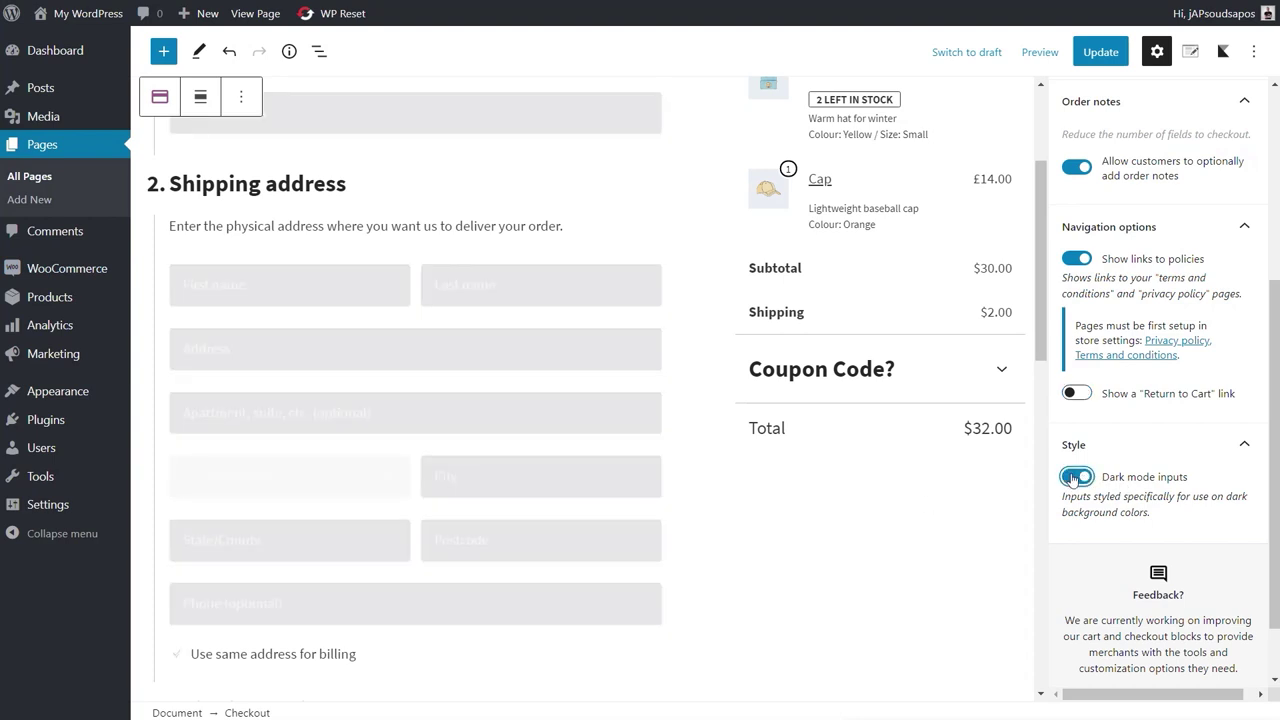
{"action": "left_click", "coordinate": [1072, 478]}
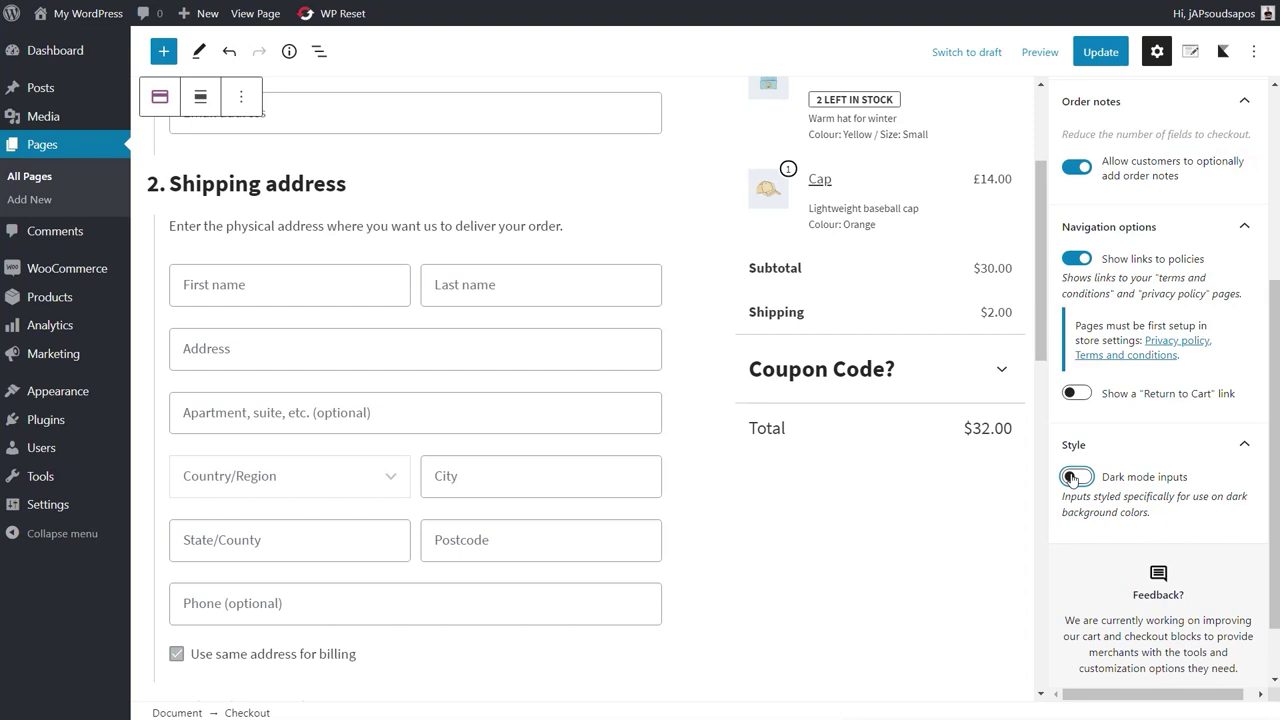
- Update the Checkout page, and open the checkout from the shopping cart on the store's front end
{"action": "left_click", "coordinate": [1097, 53]}
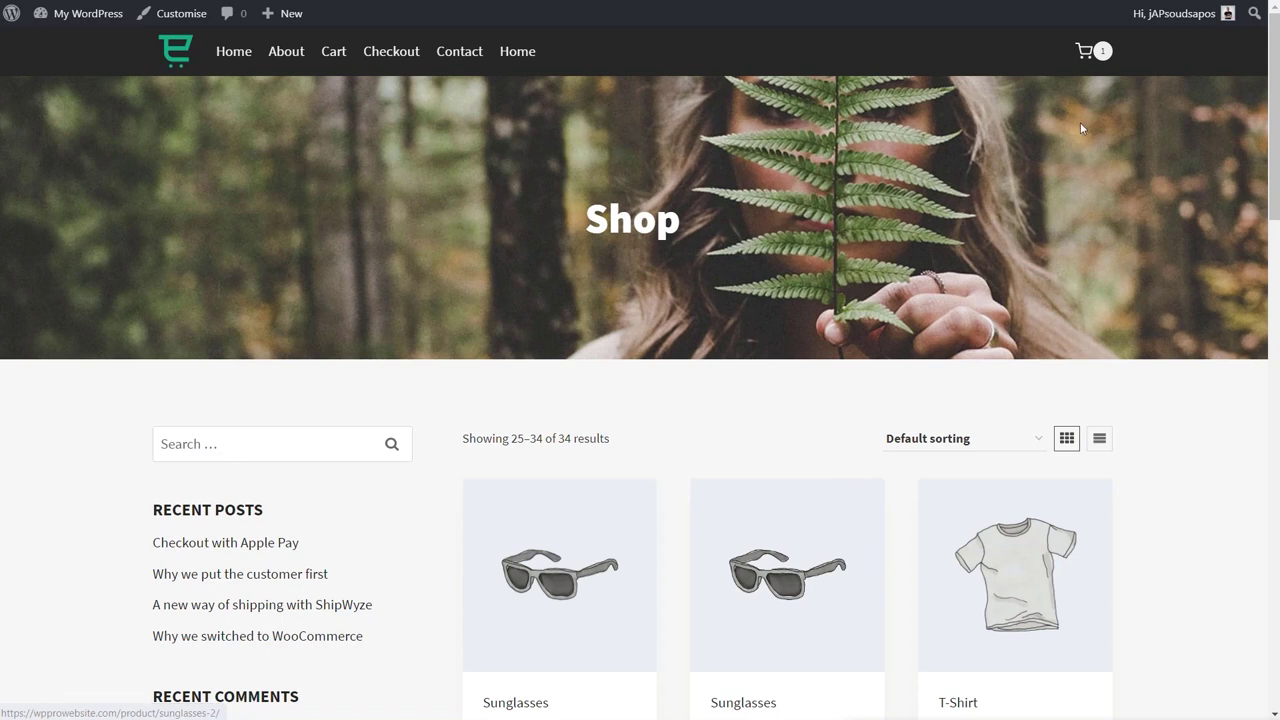
{"action": "left_click", "coordinate": [1085, 55]}
{"action": "left_click", "coordinate": [1121, 245]}
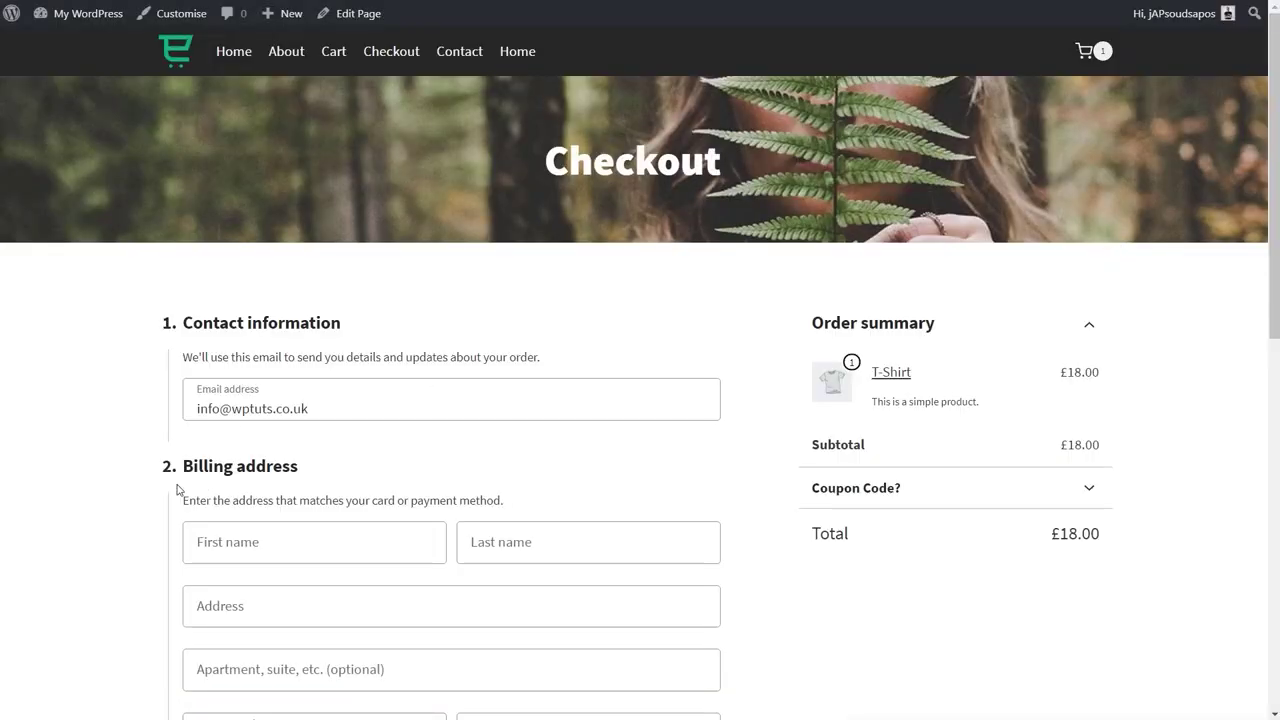
- Review the live checkout form down to the order button, showing and hiding the order note field
{"action": "scroll", "coordinate": [143, 487], "scroll_direction": "down", "scroll_amount": 5}
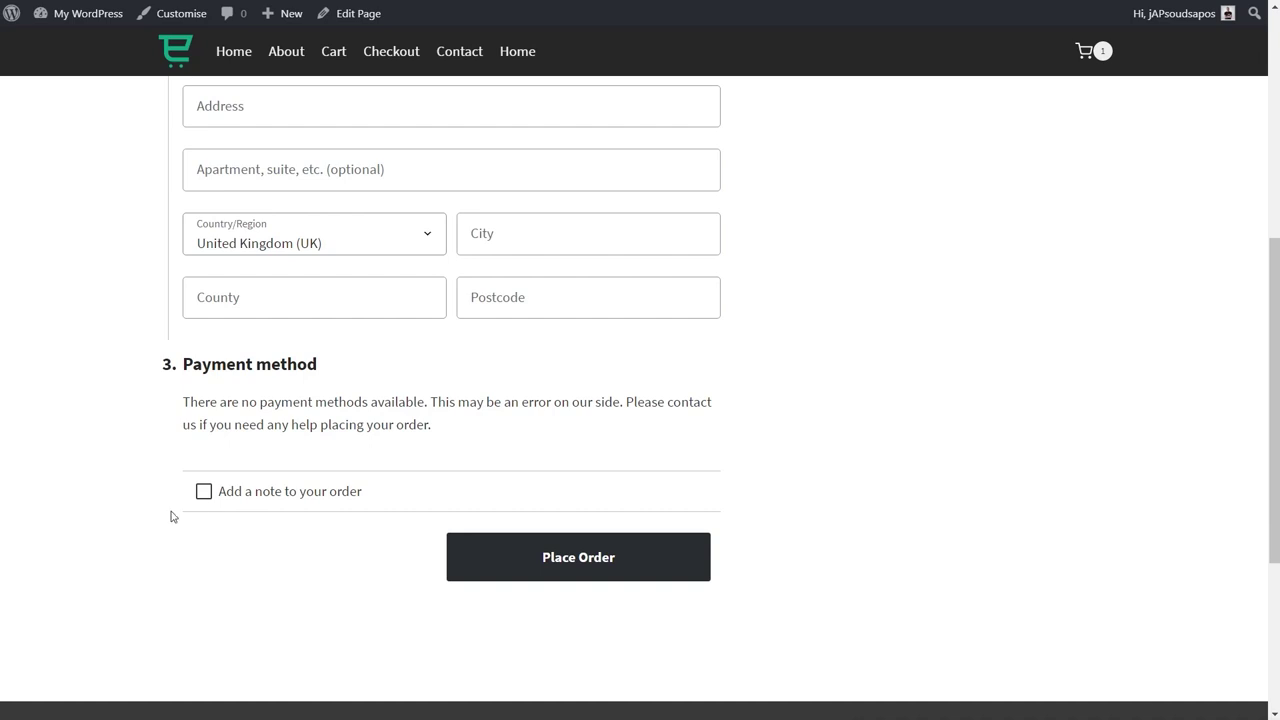
{"action": "left_click", "coordinate": [204, 492]}
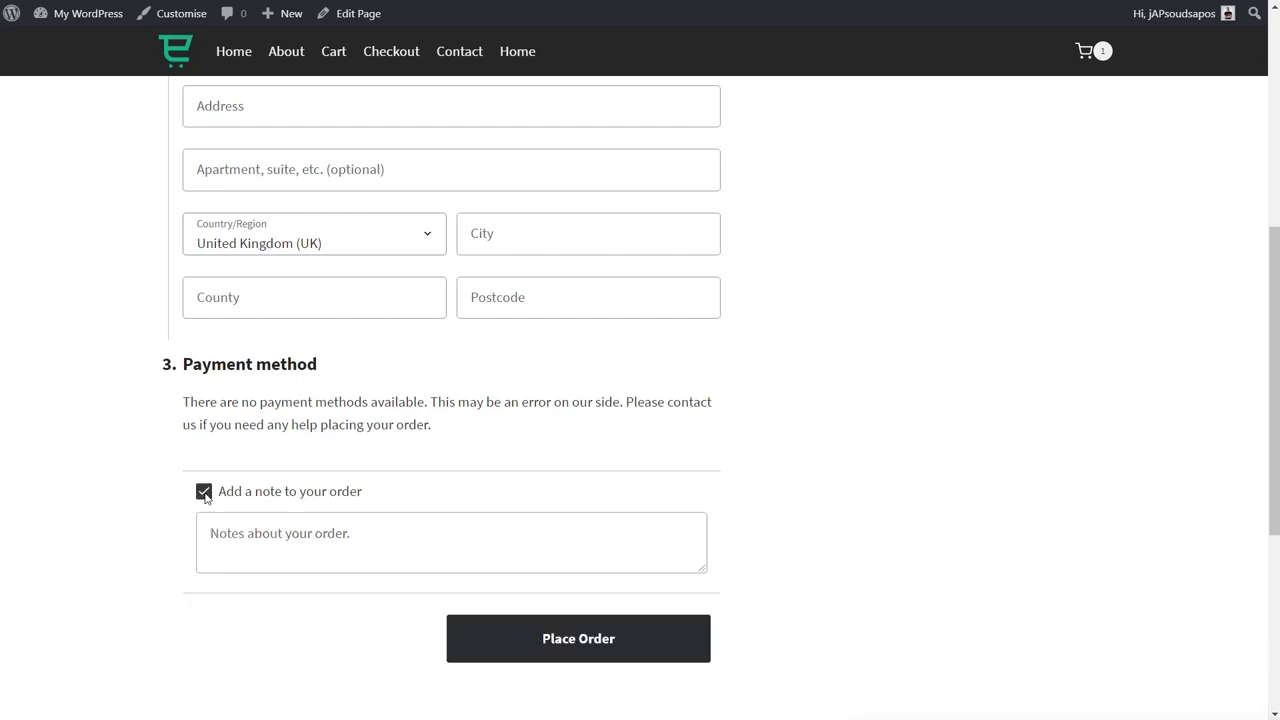
{"action": "left_click", "coordinate": [204, 492]}
{"action": "scroll", "coordinate": [206, 500], "scroll_direction": "up", "scroll_amount": 5}
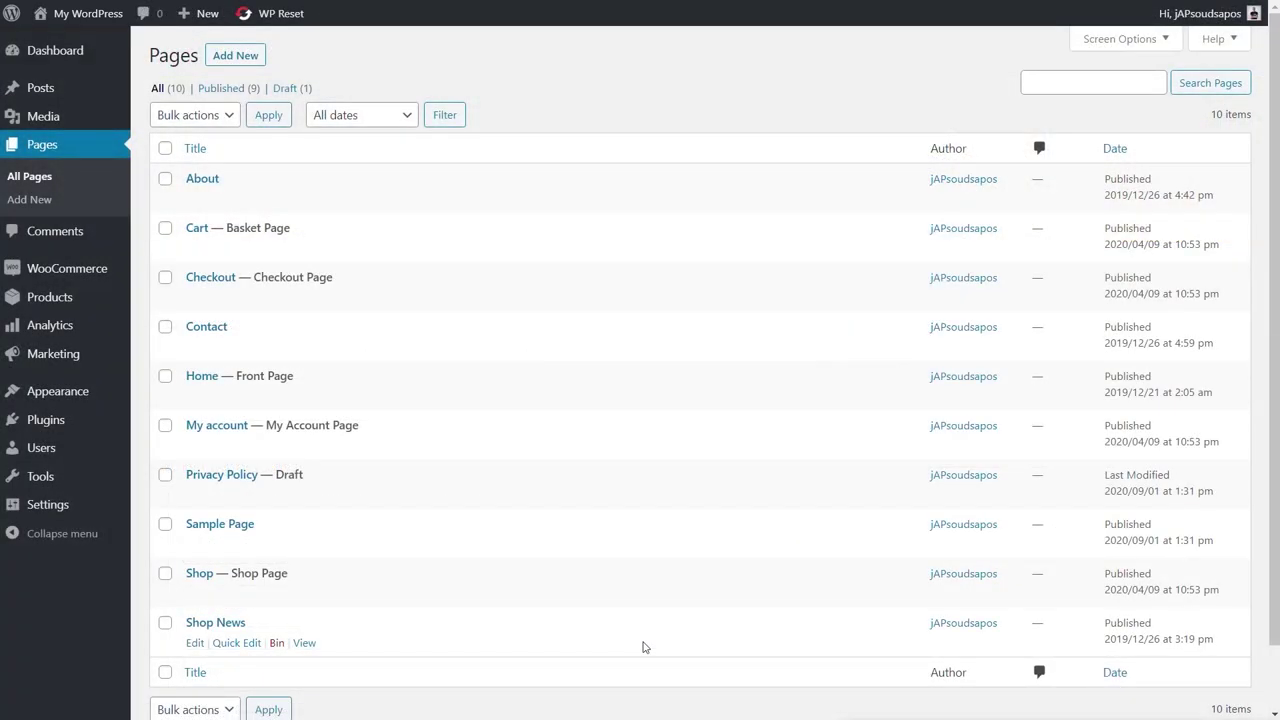
- Open the Cart page for editing and remove its Shortcode block containing [woocommerce_cart]
{"action": "left_click", "coordinate": [198, 229]}
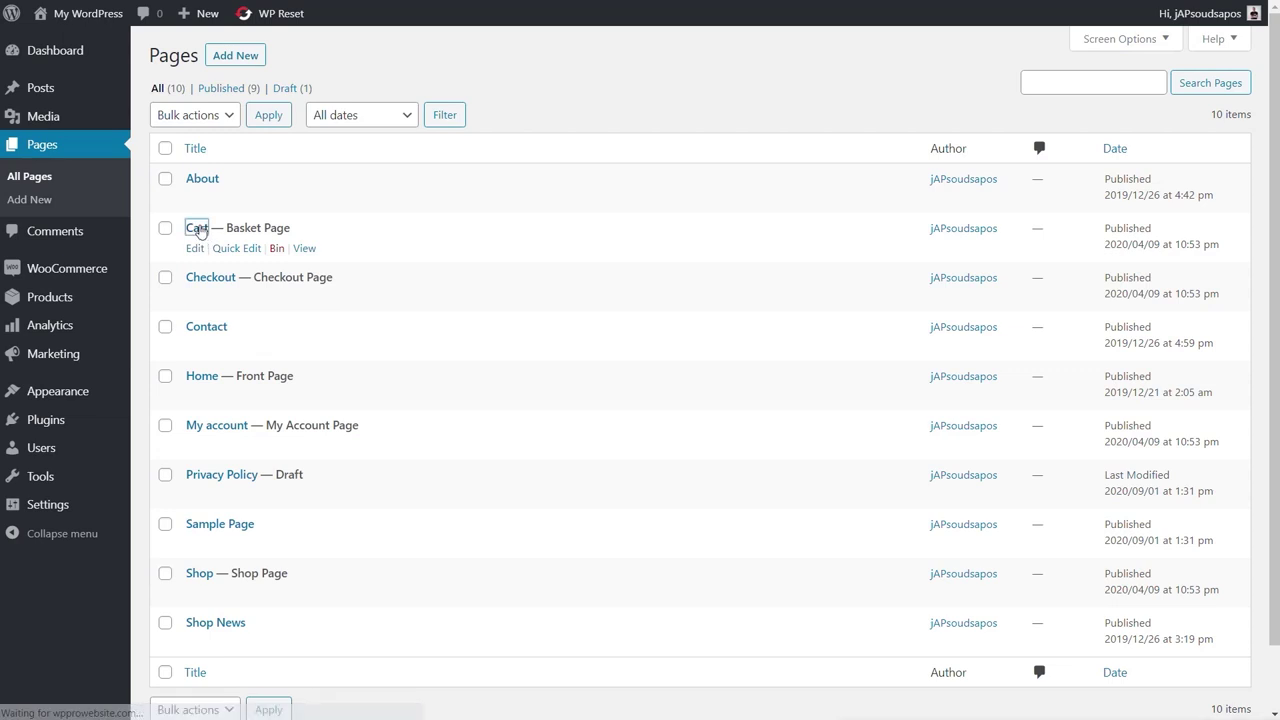
{"action": "left_click", "coordinate": [1008, 104]}
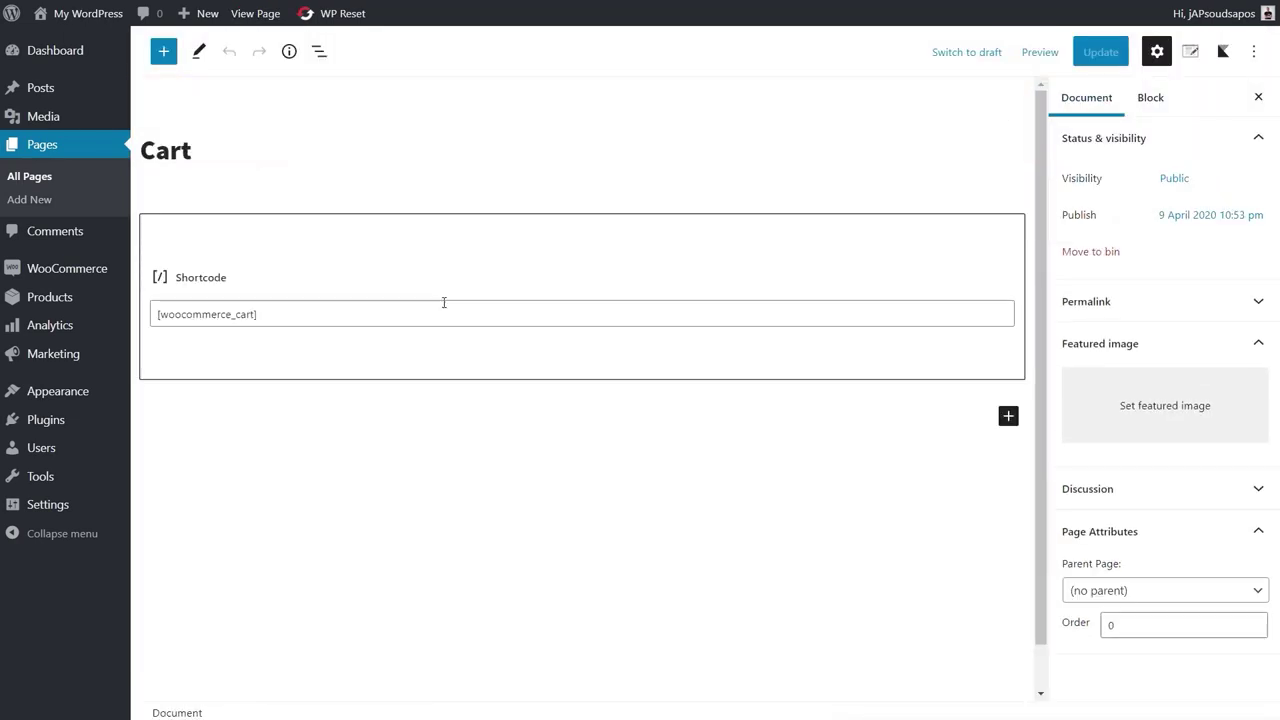
{"action": "left_click", "coordinate": [223, 252]}
{"action": "left_click", "coordinate": [213, 195]}
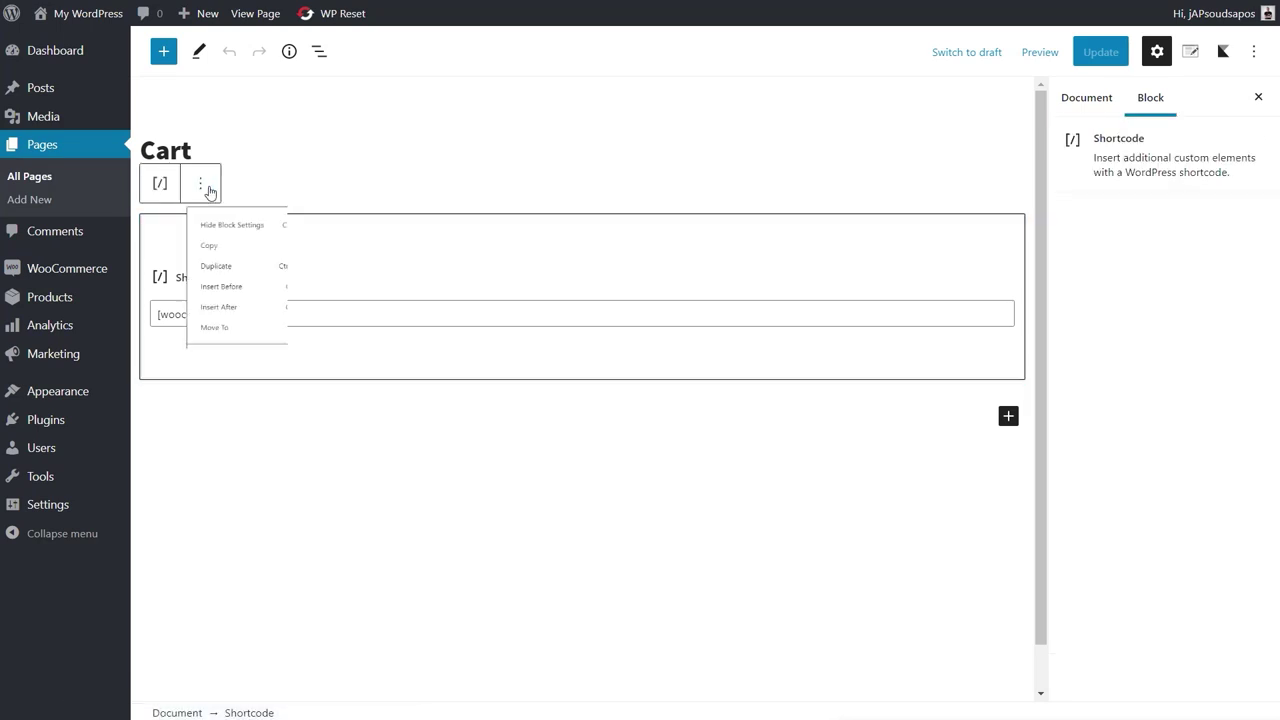
{"action": "left_click", "coordinate": [246, 520]}
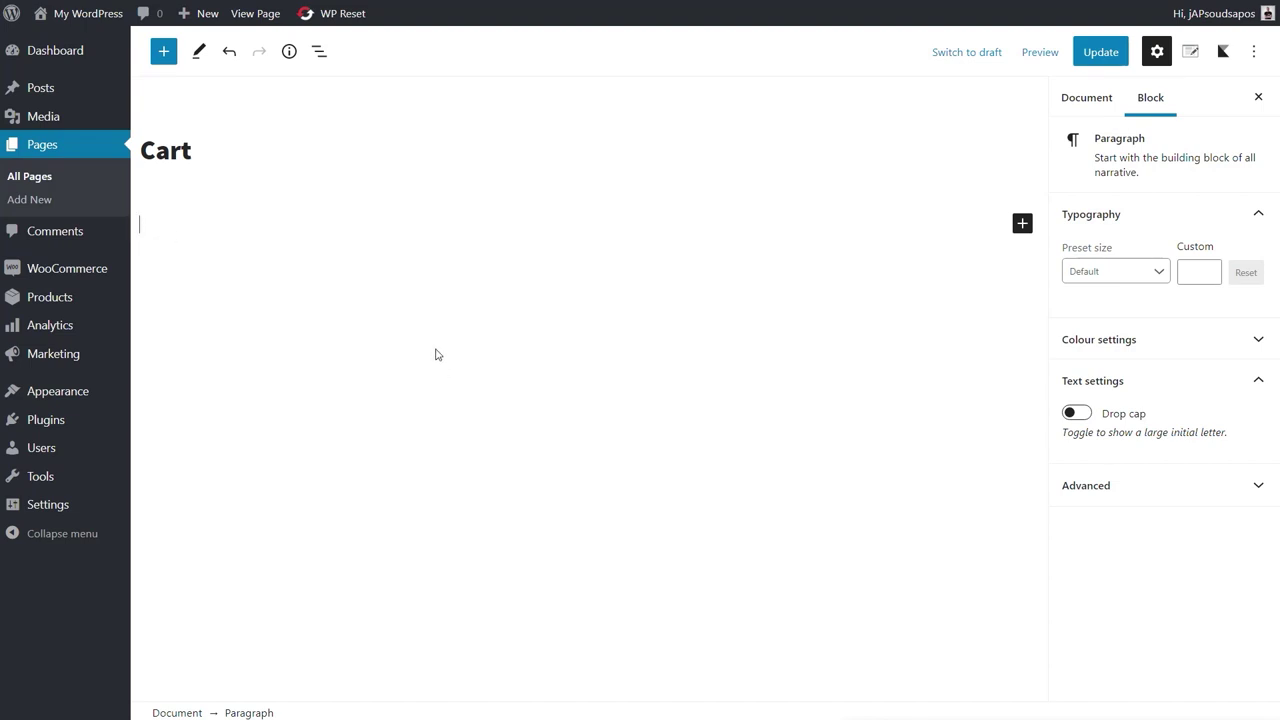
- Insert the WooCommerce Basket block into the empty paragraph of the Cart page, searching for "/bask"
{"action": "type", "text": "/"}
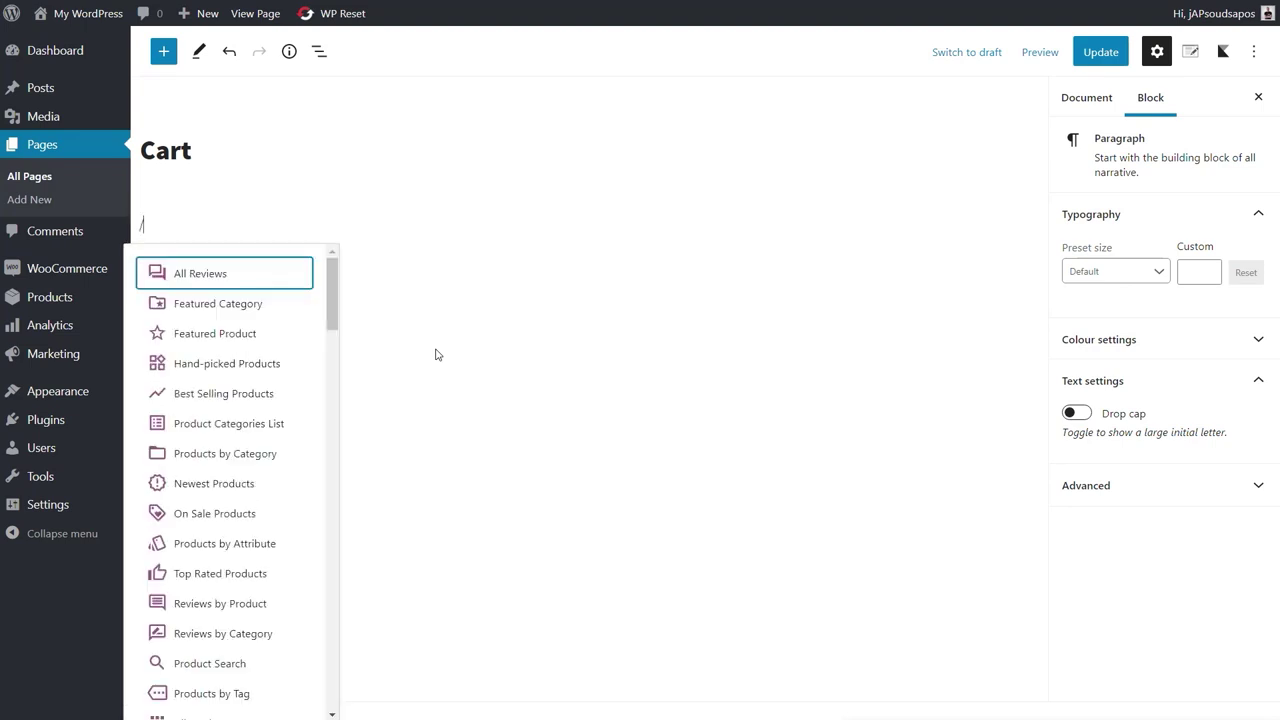
{"action": "type", "text": "bask"}
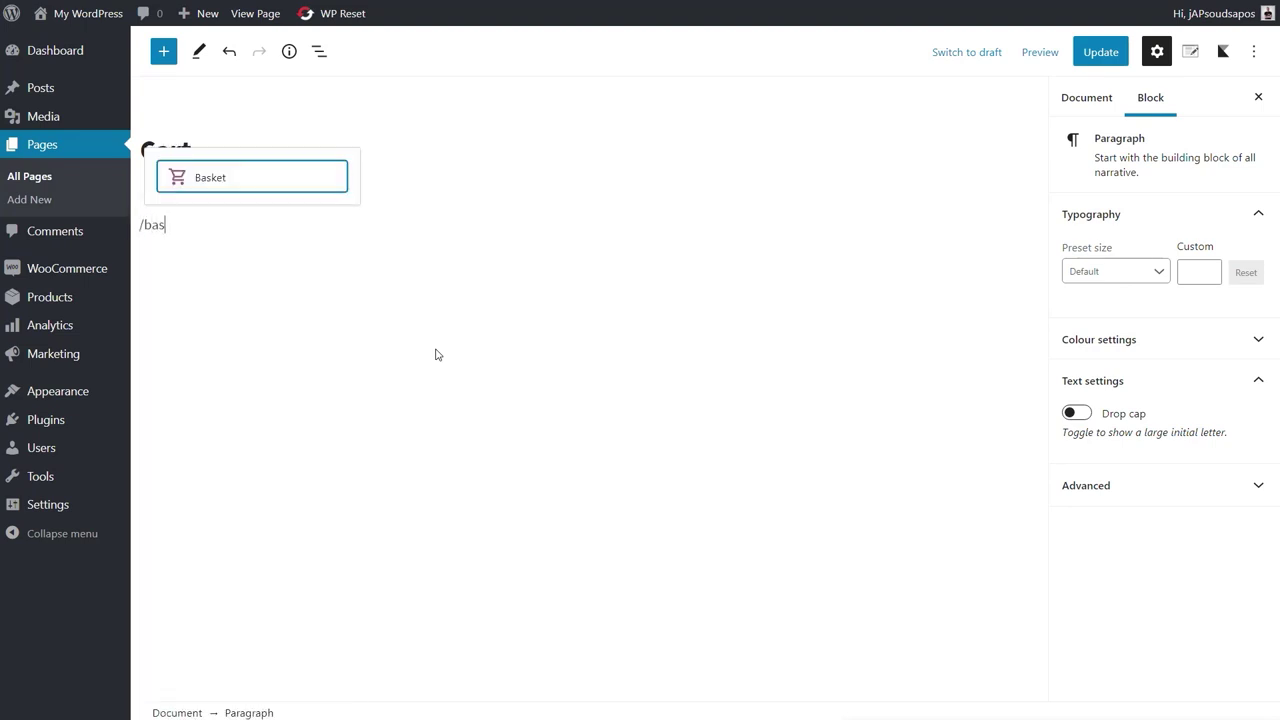
{"action": "left_click", "coordinate": [221, 185]}
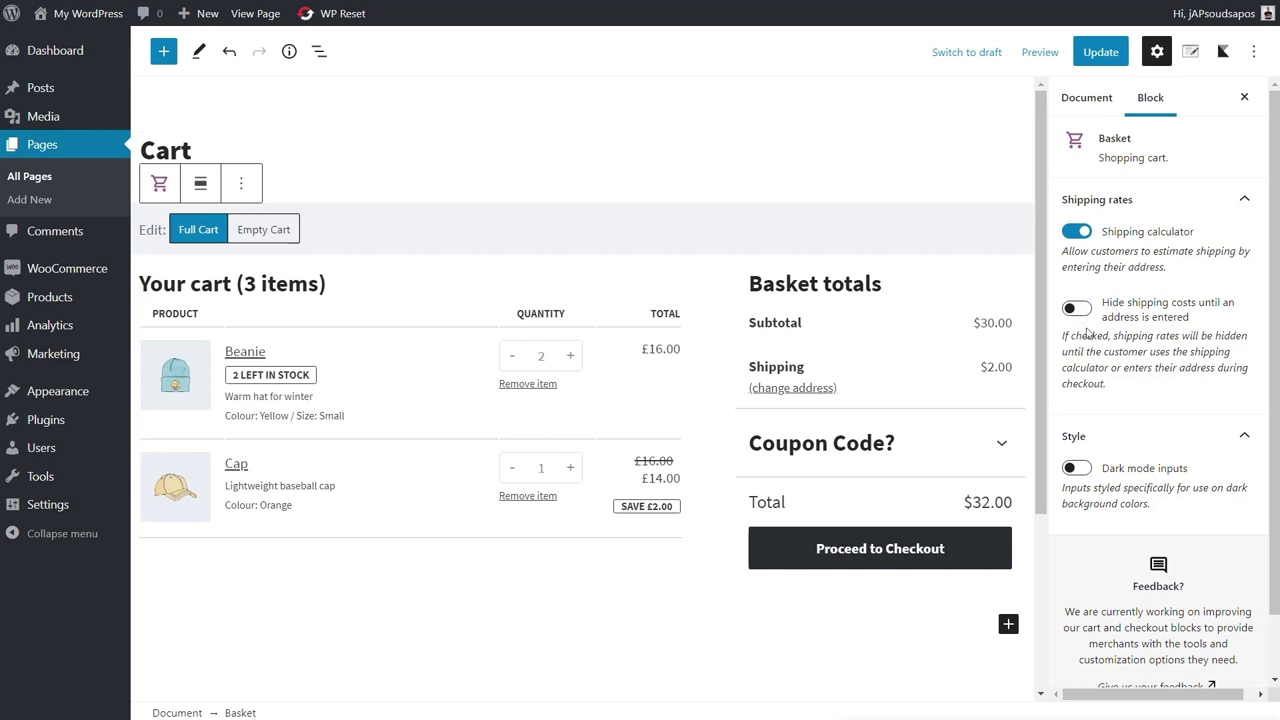
- Try dark mode inputs on the Basket block and switch them off, and preview the Empty Cart view before returning to Full Cart
{"action": "left_click", "coordinate": [1080, 470]}
{"action": "left_click", "coordinate": [1076, 470]}
{"action": "left_click", "coordinate": [259, 234]}
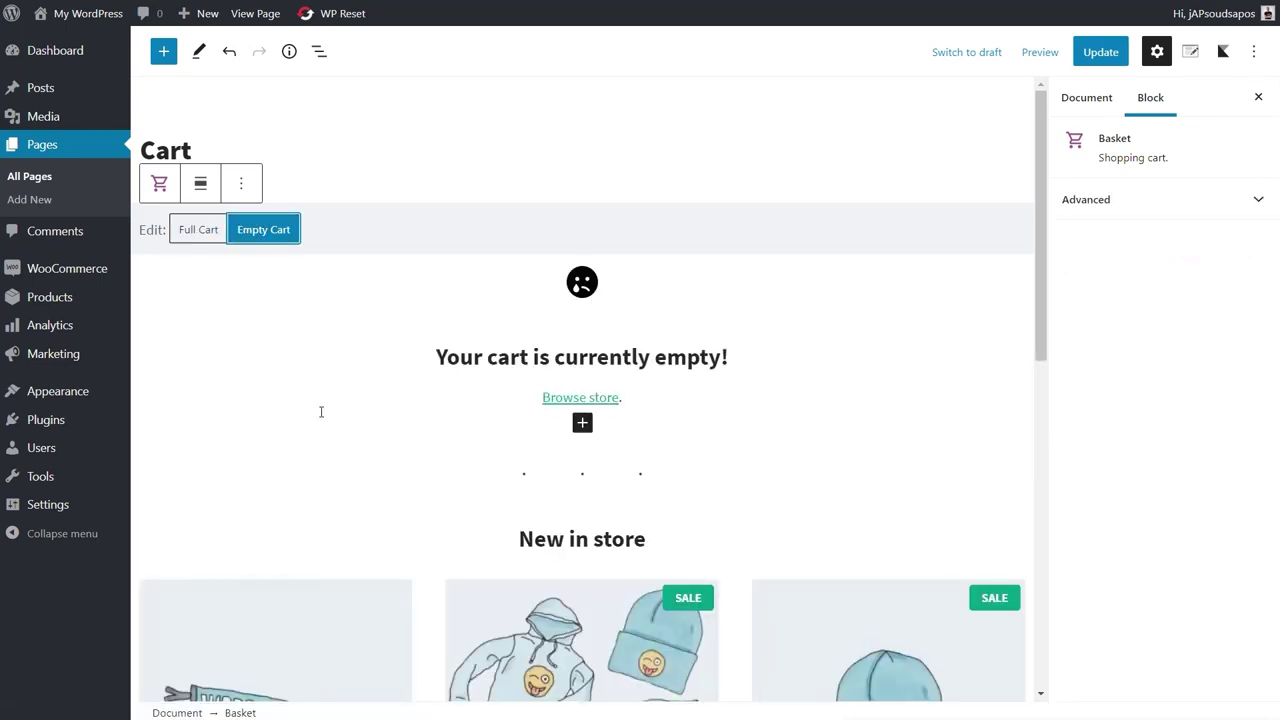
{"action": "left_click", "coordinate": [208, 231]}
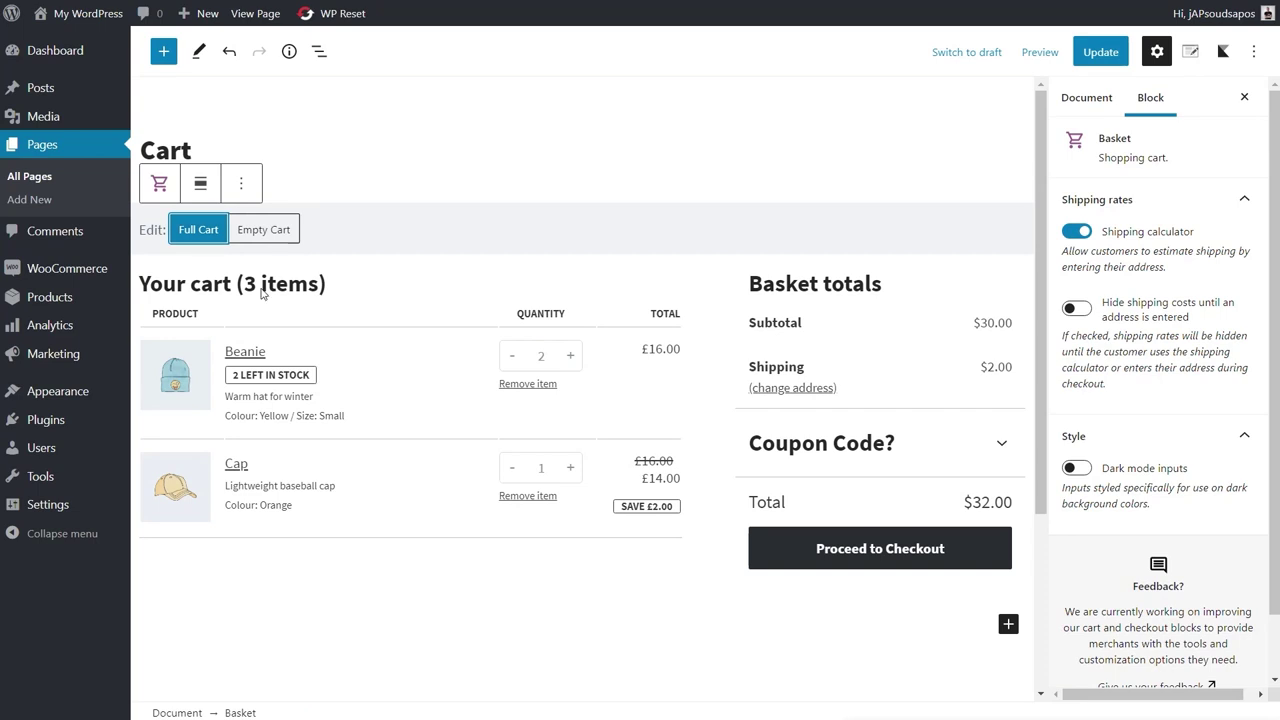
- Update the Cart page and open the Cart page on the store's front end
{"action": "left_click", "coordinate": [1101, 52]}
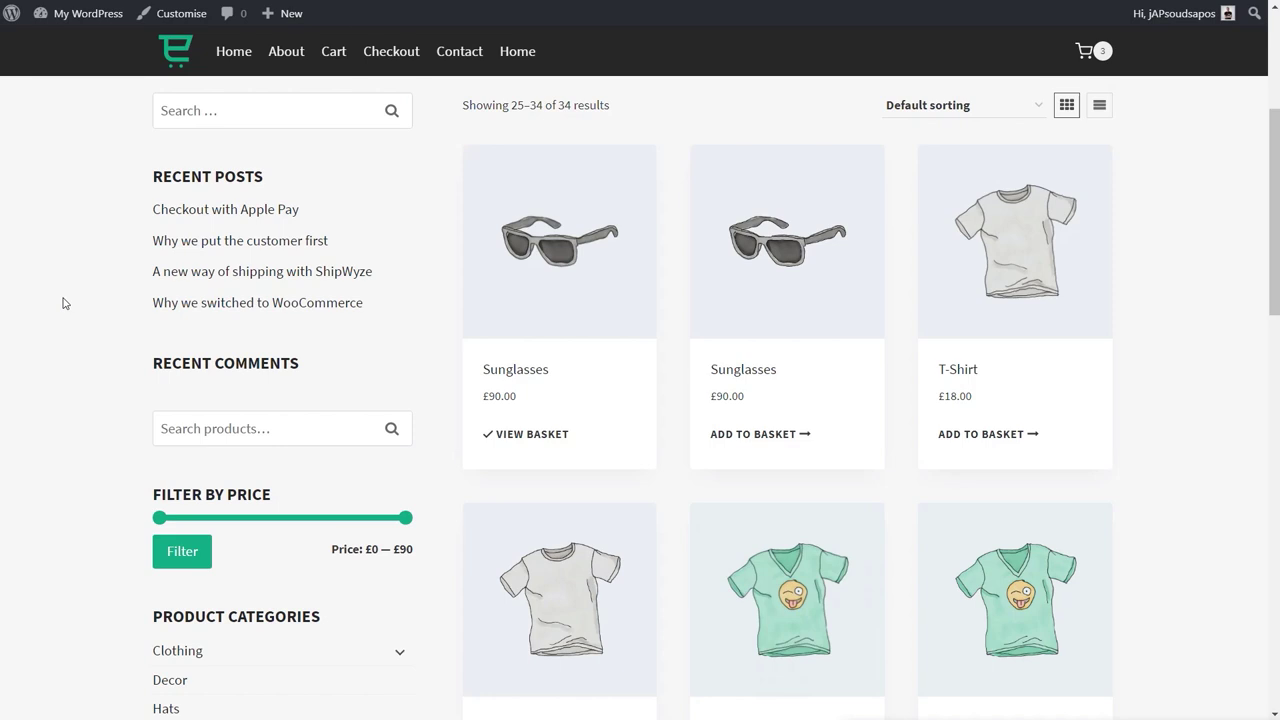
{"action": "left_click", "coordinate": [337, 55]}
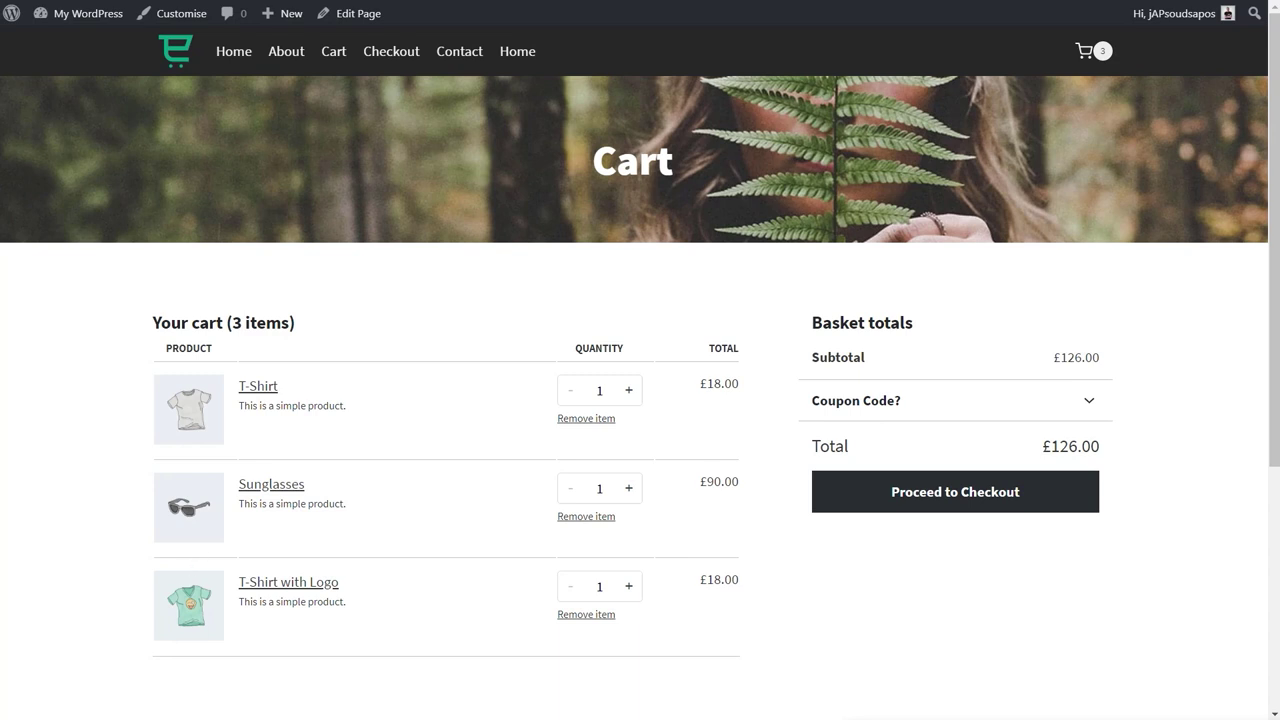
- Increase the T-Shirt quantity to 2 in the cart and proceed to checkout
{"action": "left_click", "coordinate": [629, 391]}
{"action": "left_click", "coordinate": [985, 505]}
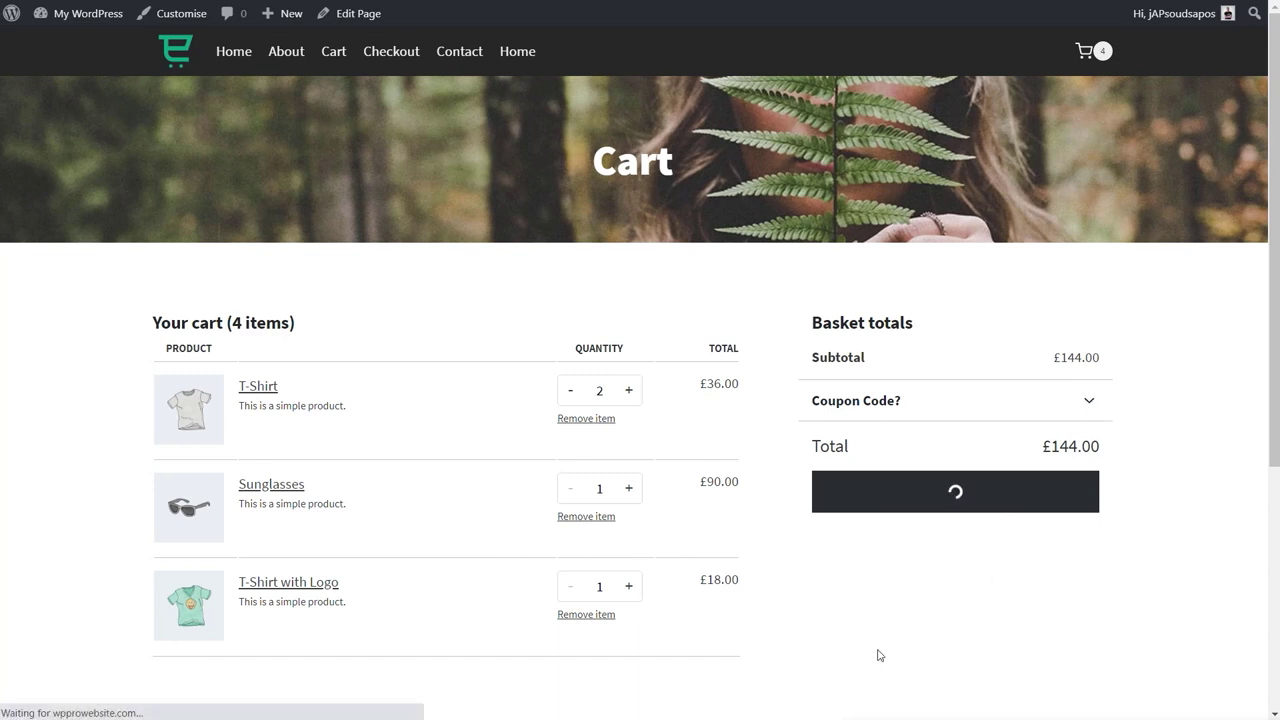
- Review the checkout page's order summary, billing address and payment method sections, expanding the coupon code field
{"action": "scroll", "coordinate": [114, 560], "scroll_direction": "down", "scroll_amount": 2}
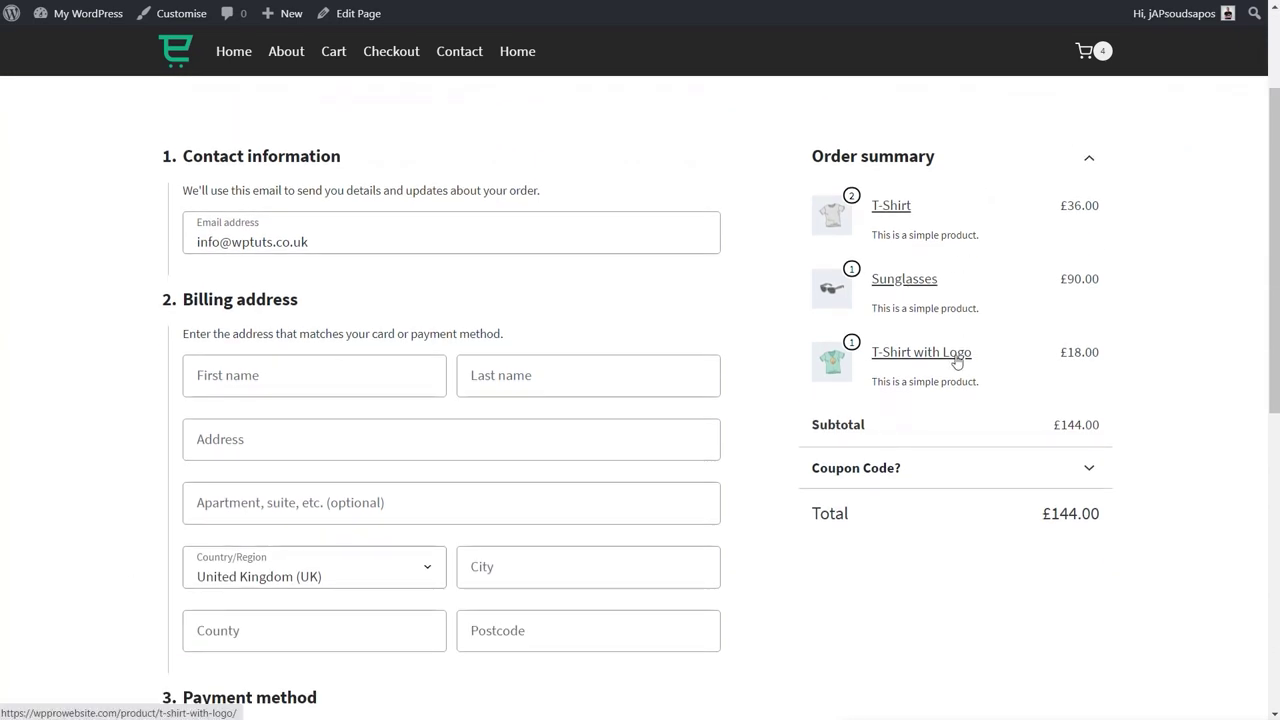
{"action": "left_click", "coordinate": [1059, 474]}
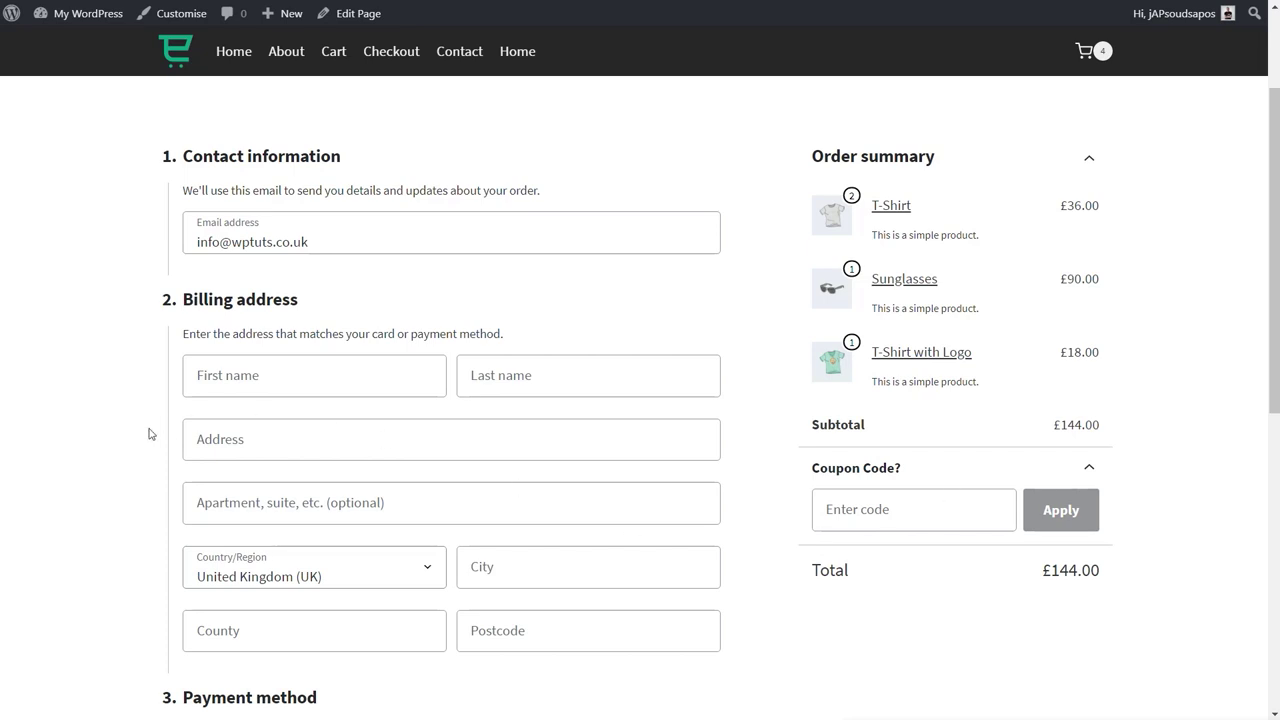
{"action": "scroll", "coordinate": [150, 434], "scroll_direction": "down", "scroll_amount": 3}
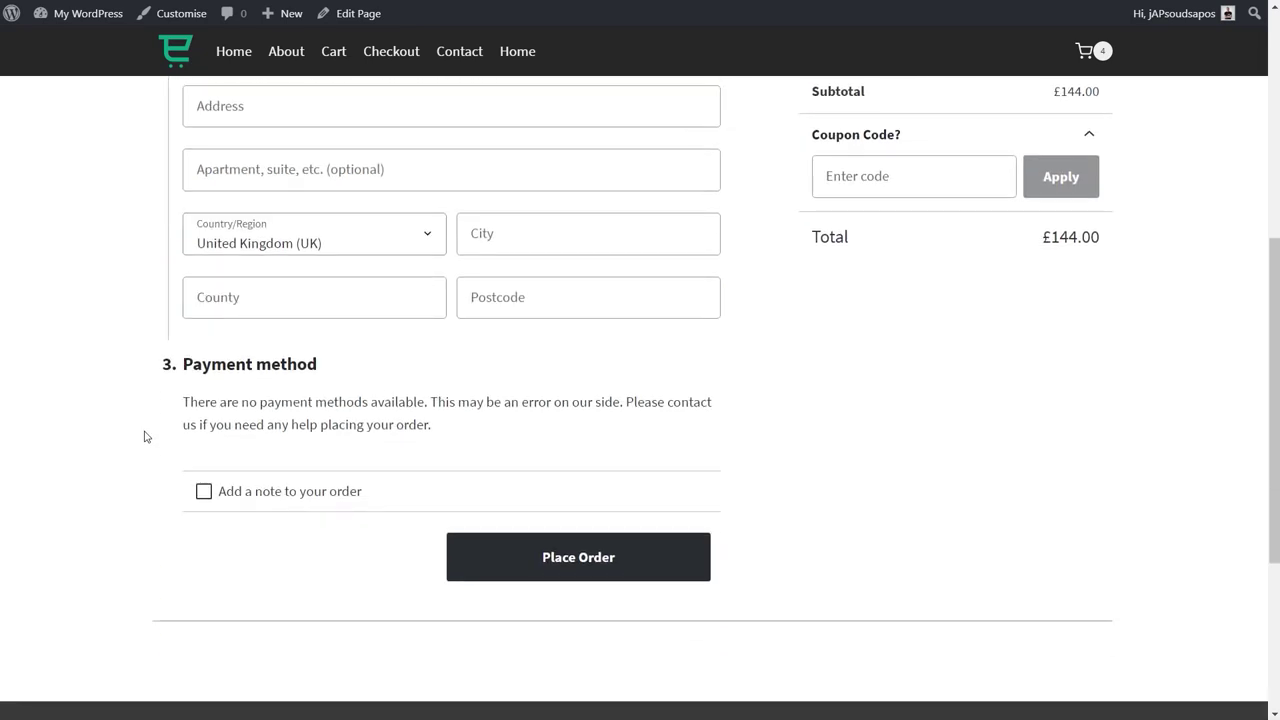
{"action": "scroll", "coordinate": [144, 436], "scroll_direction": "up", "scroll_amount": 5}
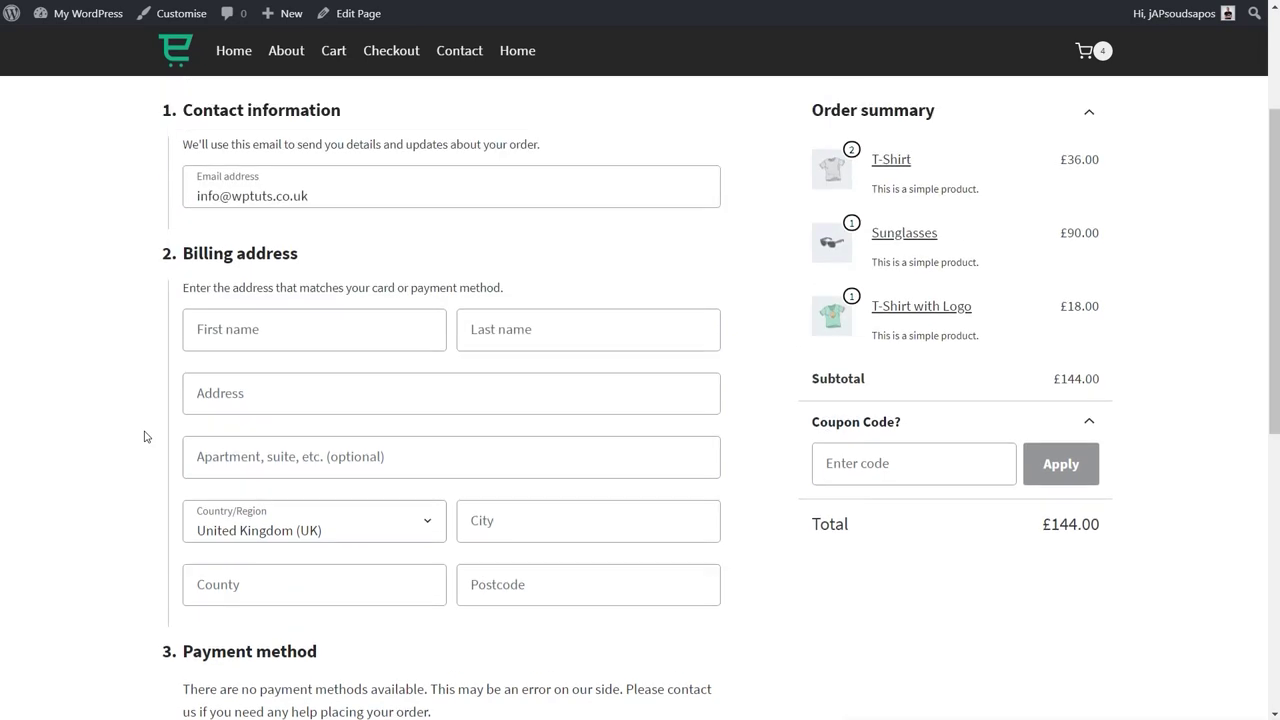